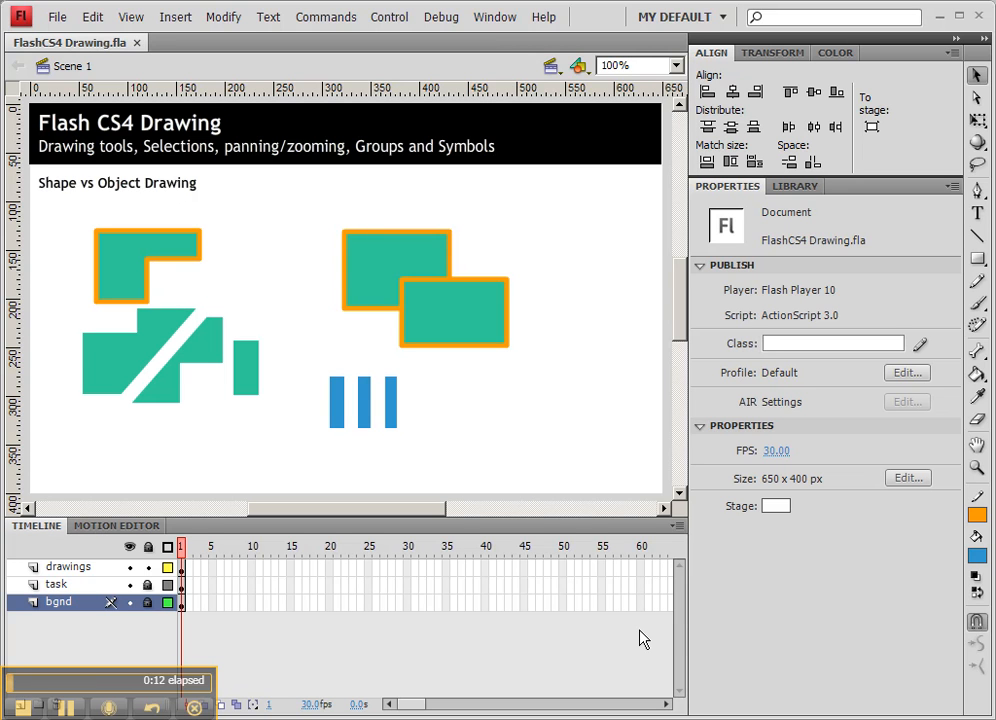
pyautogui.click(212, 567)
pyautogui.moveTo(215, 580); pyautogui.dragTo(215, 600)
pyautogui.click(212, 585)
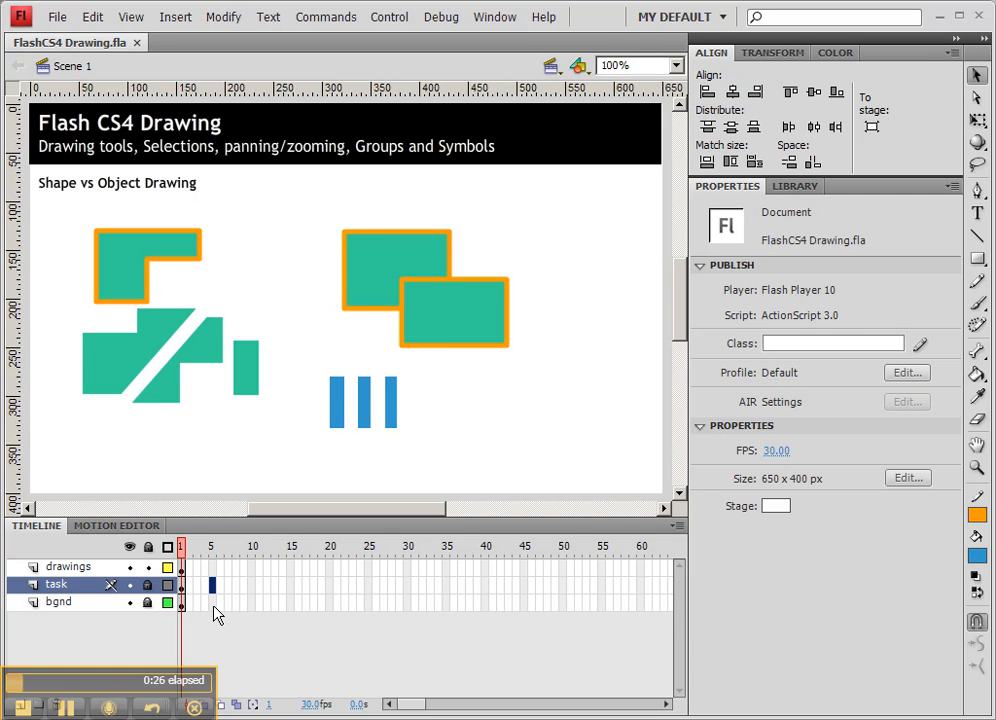
# Step: Extend the drawings, task and bgnd layers by inserting frames up to frame 60
pyautogui.click(640, 603)
pyautogui.click(641, 569)
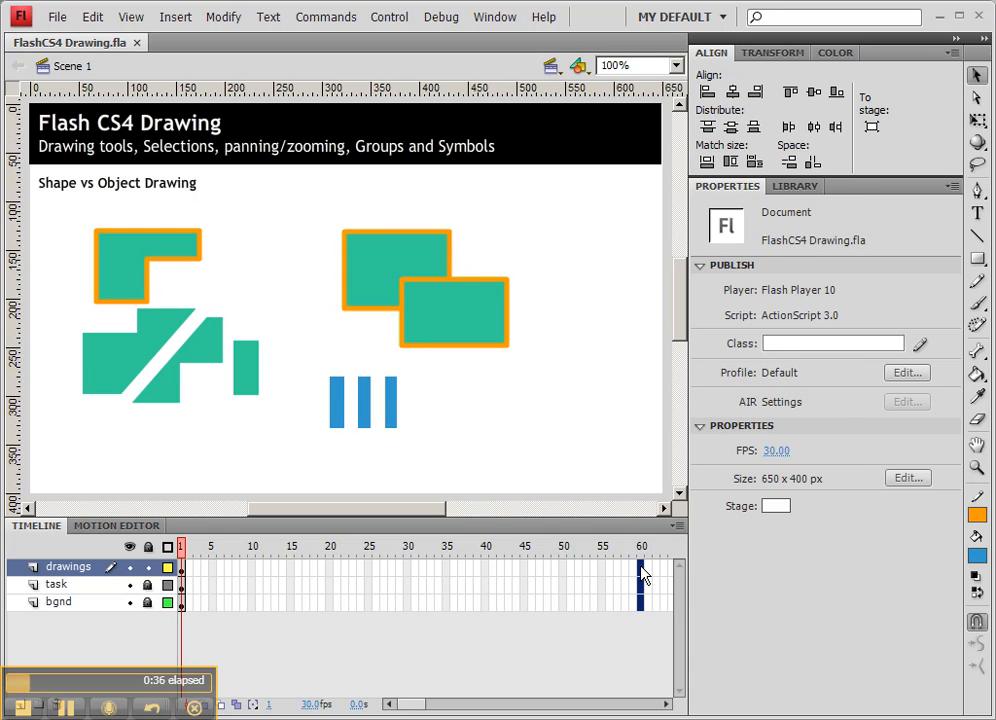
pyautogui.rightClick(643, 575)
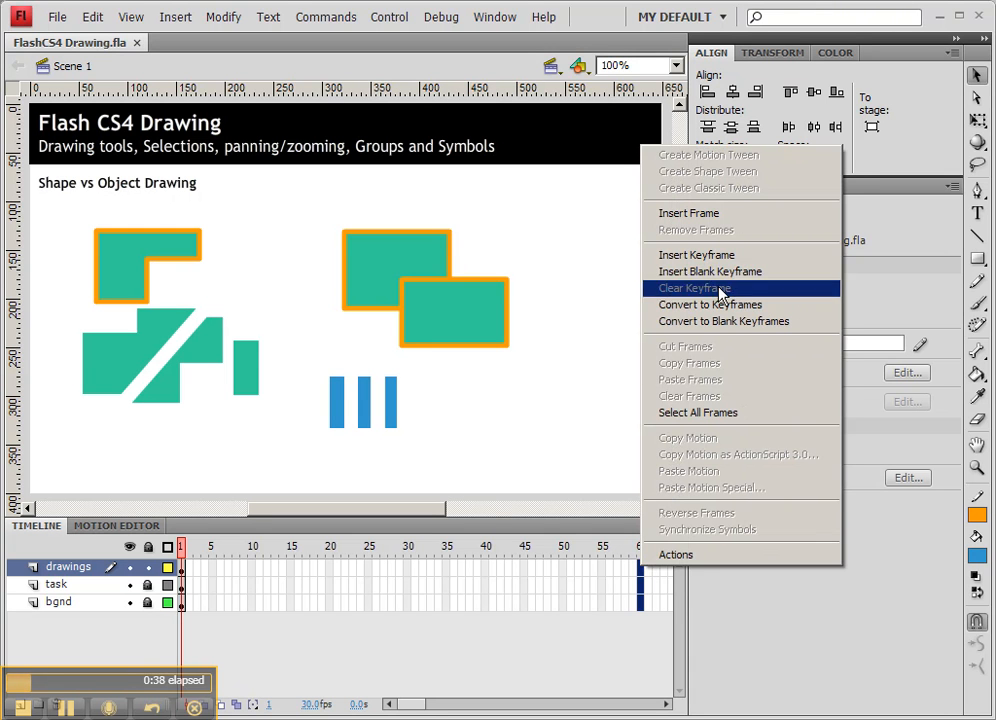
pyautogui.click(718, 214)
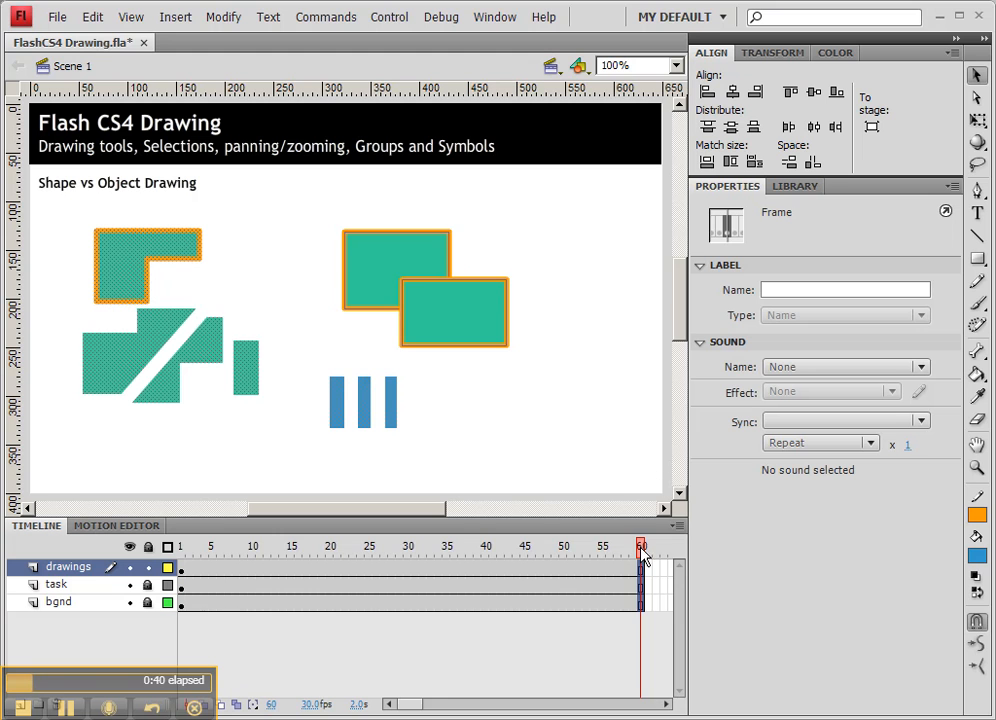
# Step: Insert a blank keyframe at frame 5 of the drawings layer and scrub between frames 1 and 5 to compare them
pyautogui.moveTo(638, 551); pyautogui.dragTo(222, 580)
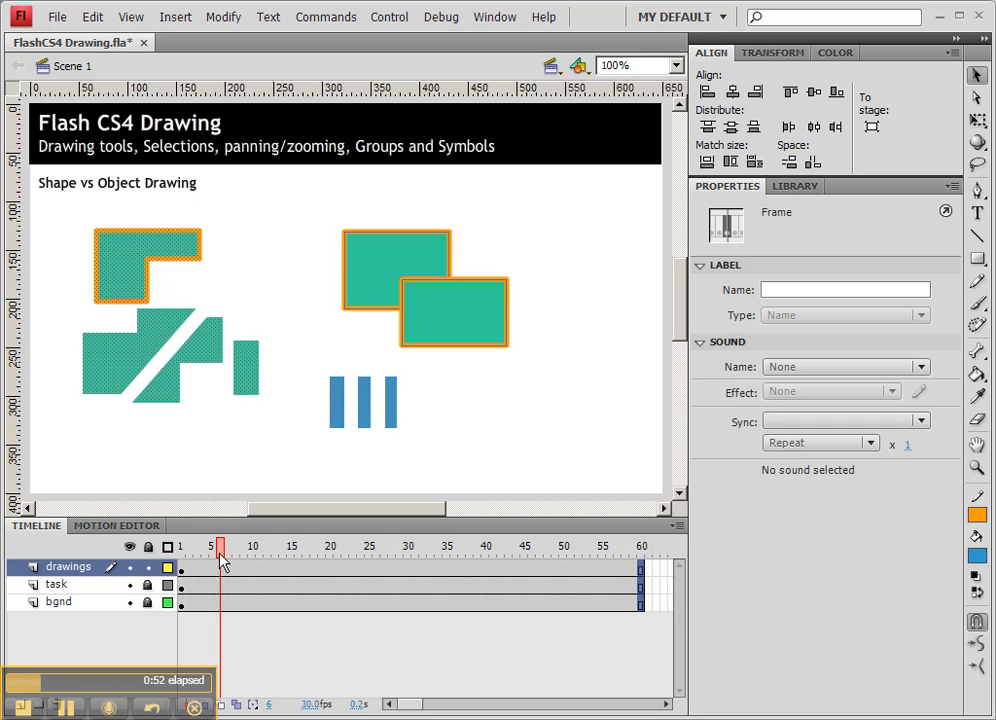
pyautogui.moveTo(219, 557); pyautogui.dragTo(210, 553)
pyautogui.click(212, 570)
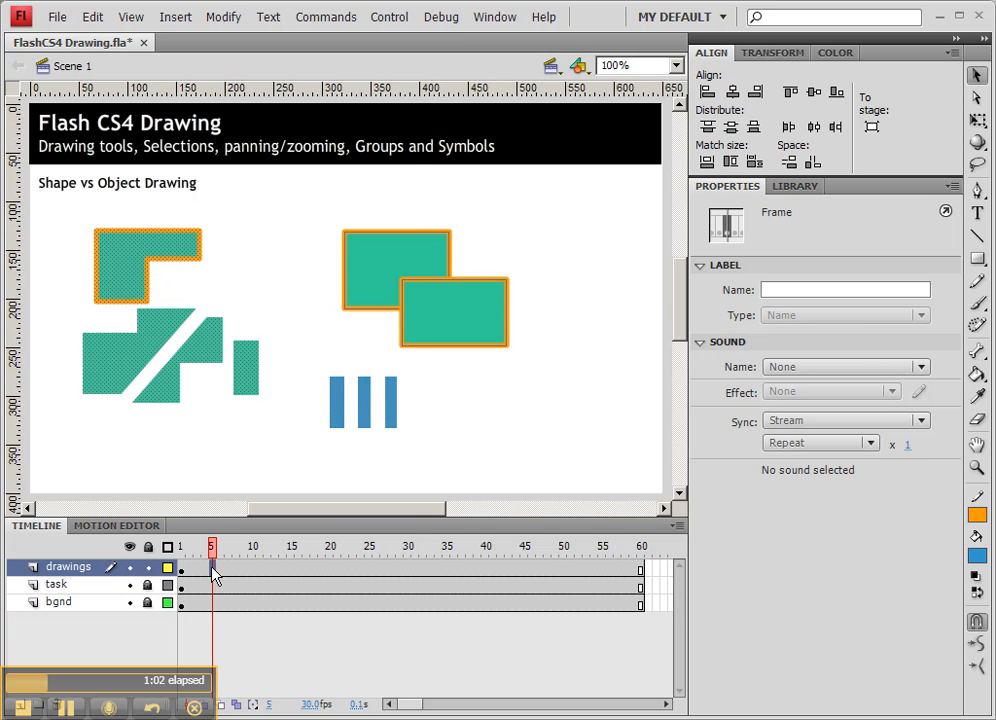
pyautogui.rightClick(213, 572)
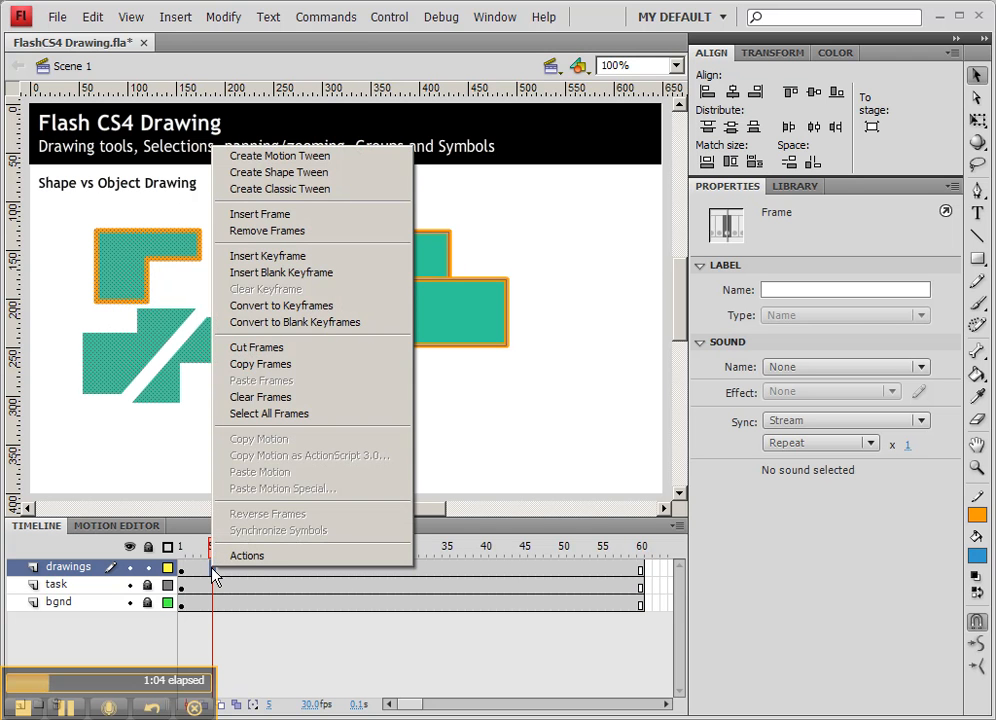
pyautogui.click(270, 272)
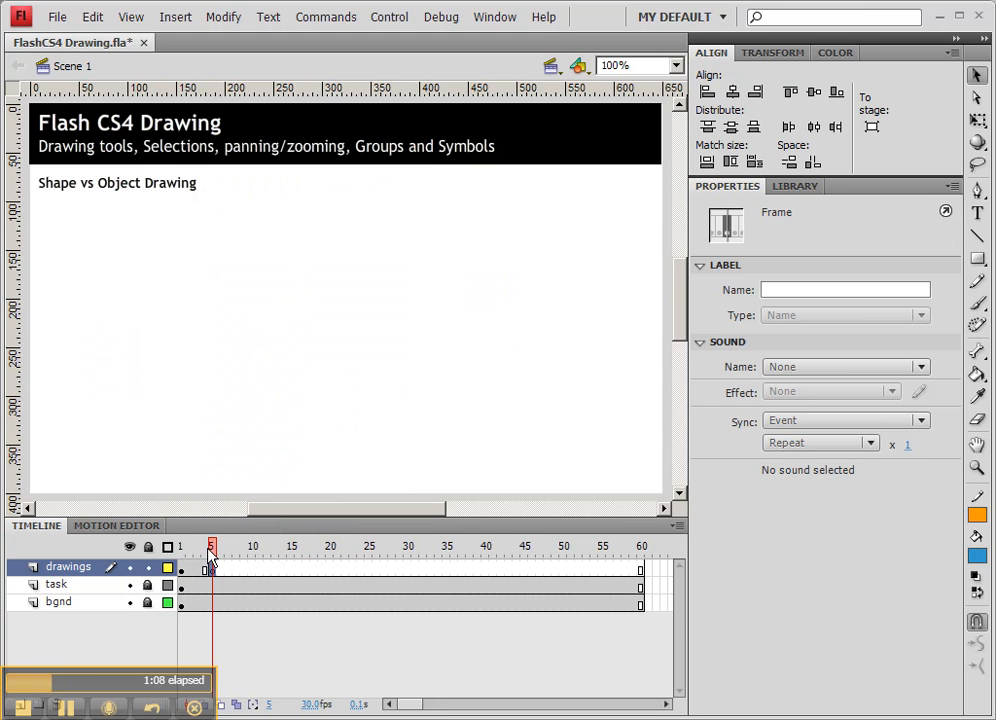
pyautogui.moveTo(209, 553); pyautogui.dragTo(178, 553)
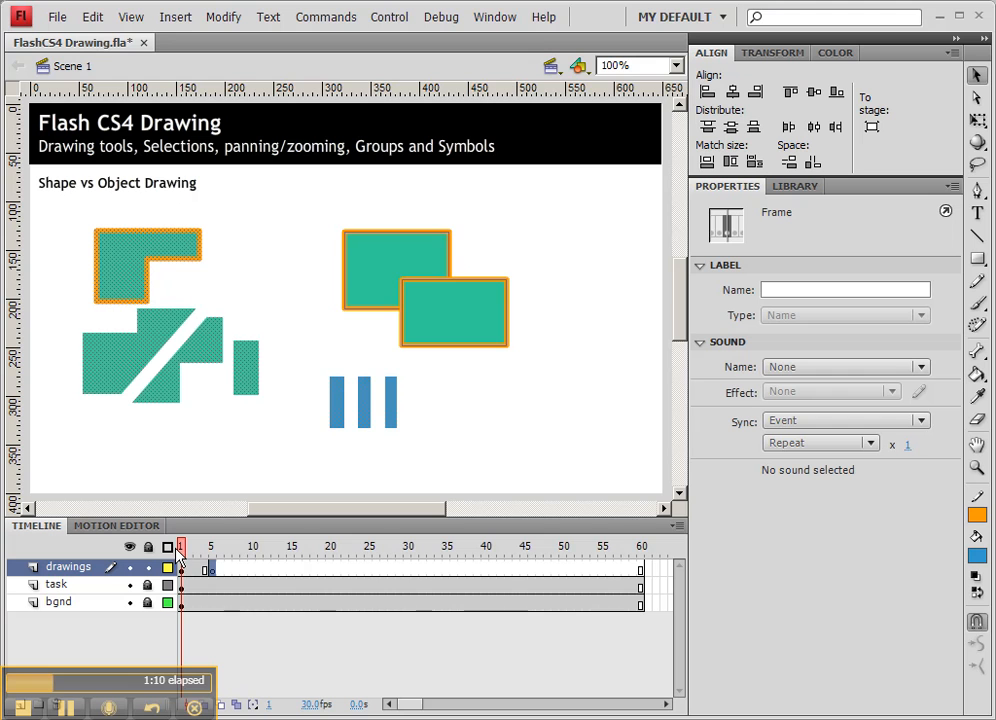
pyautogui.moveTo(177, 550); pyautogui.dragTo(213, 551)
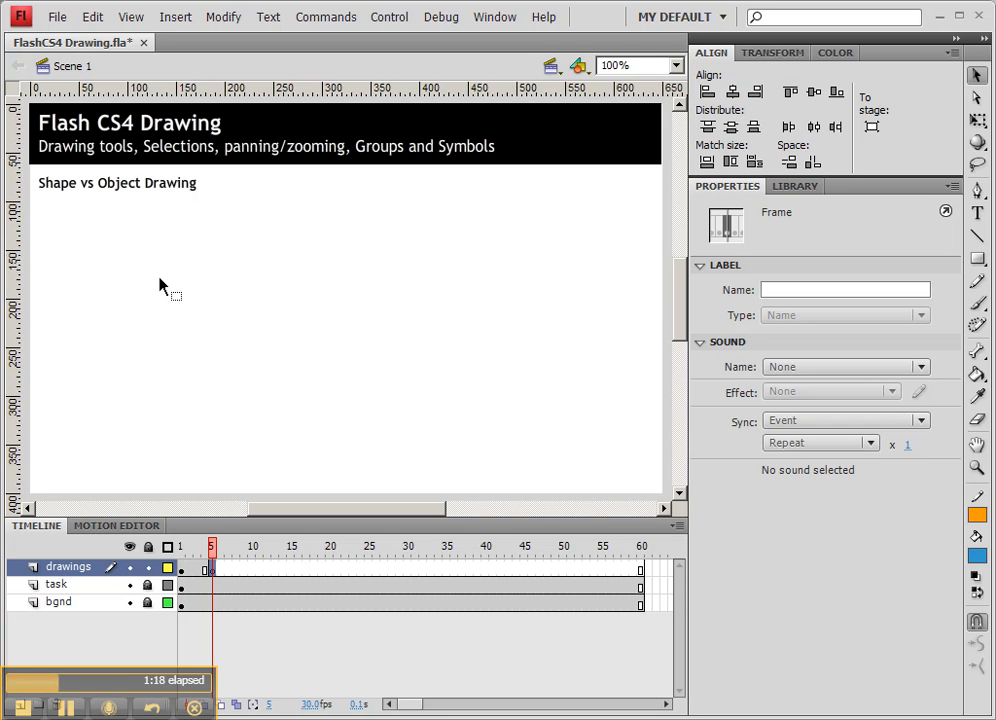
# Step: Unlock the task layer and insert a keyframe at frame 5 that keeps the heading text
pyautogui.click(76, 191)
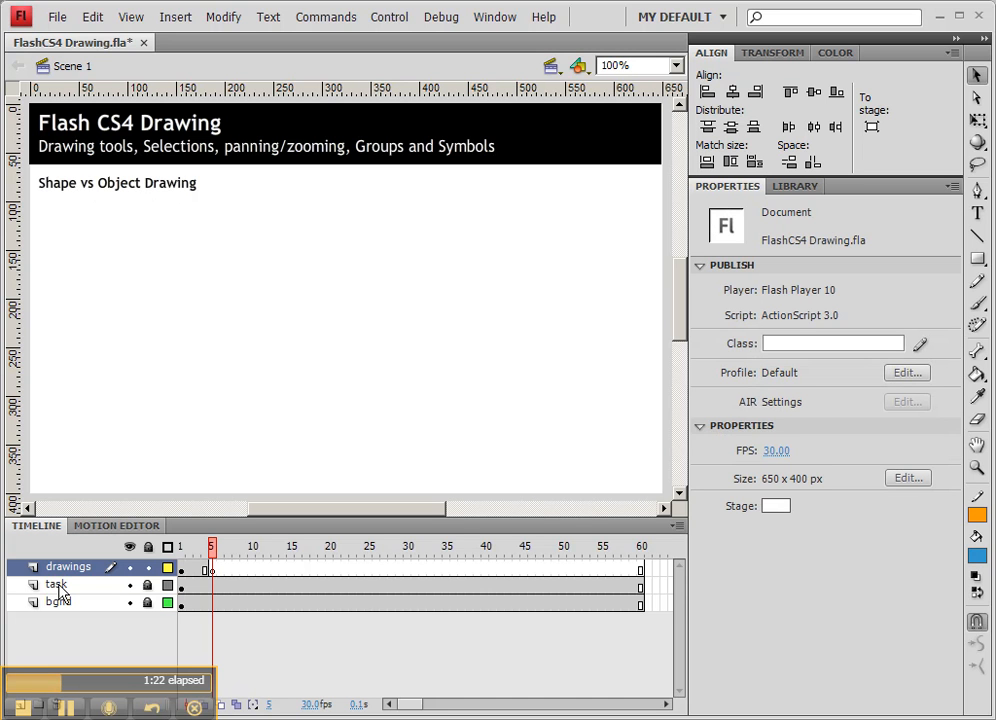
pyautogui.click(148, 585)
pyautogui.rightClick(218, 590)
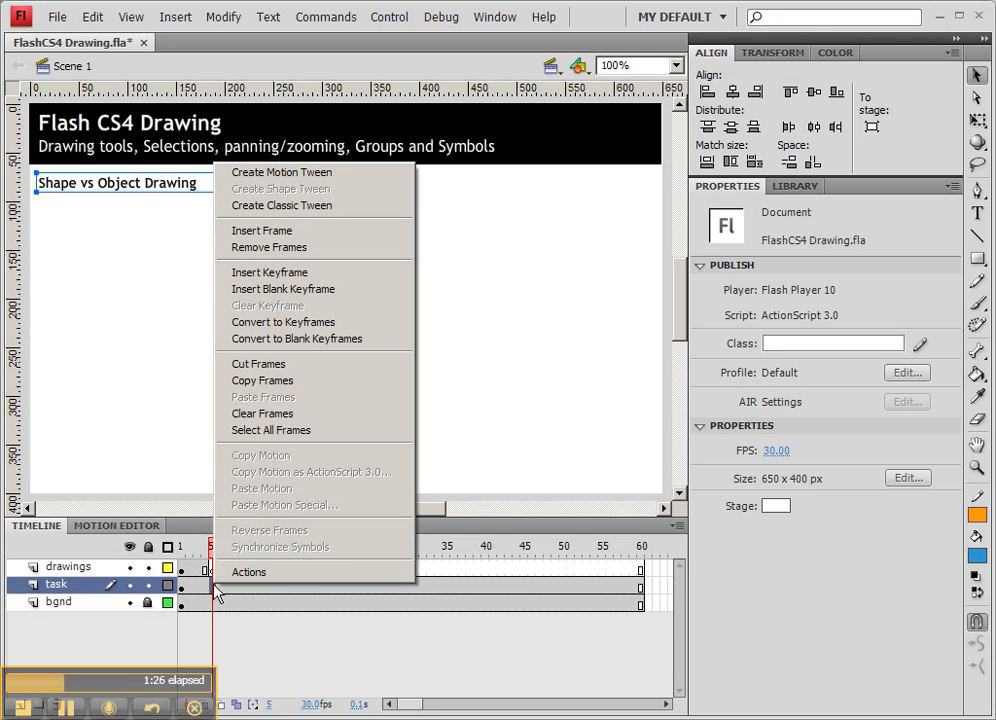
pyautogui.click(276, 281)
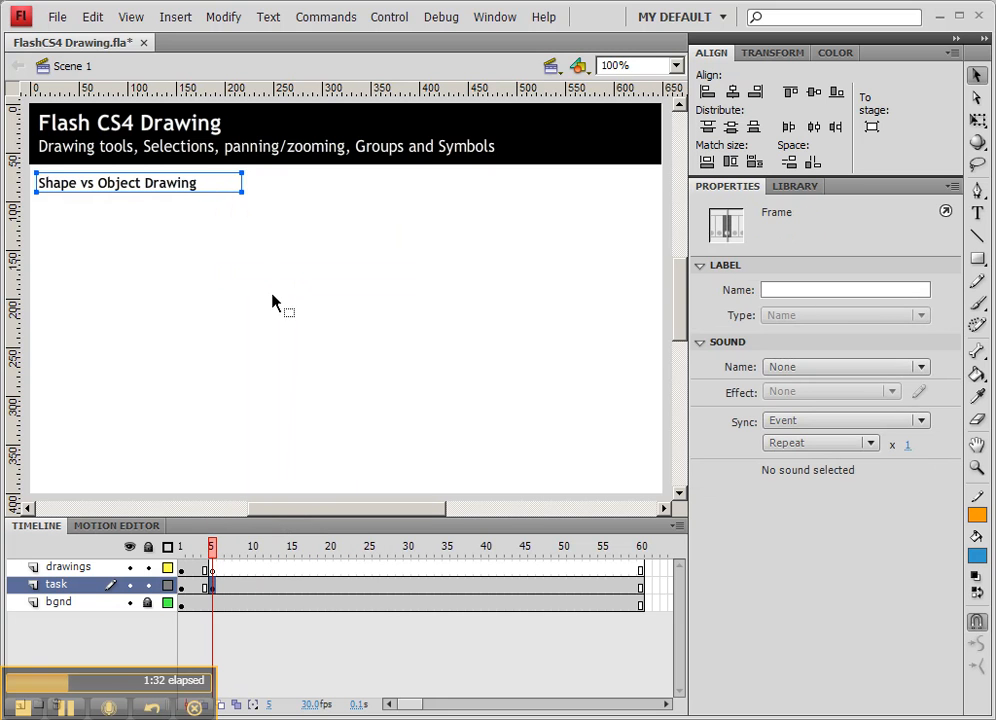
# Step: Compare the properties of the task layer's keyframe at frame 5 with those of its heading text
pyautogui.moveTo(211, 549)
pyautogui.mouseDown()
pyautogui.moveTo(190, 556)
pyautogui.moveTo(211, 551)
pyautogui.mouseUp()
pyautogui.click(212, 570)
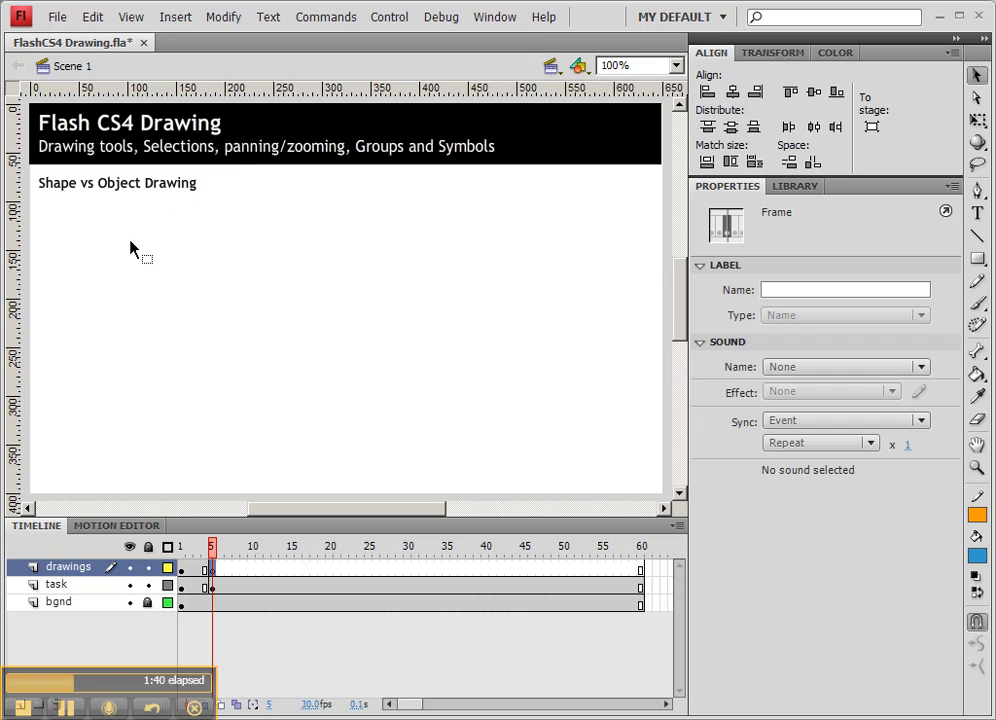
pyautogui.click(150, 184)
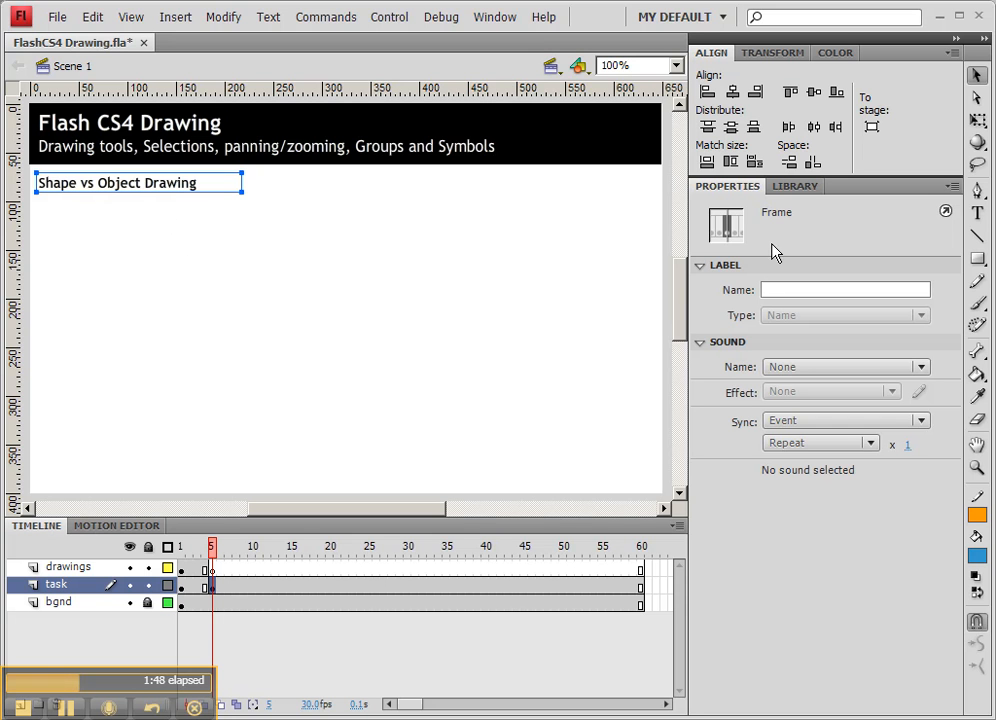
pyautogui.click(124, 188)
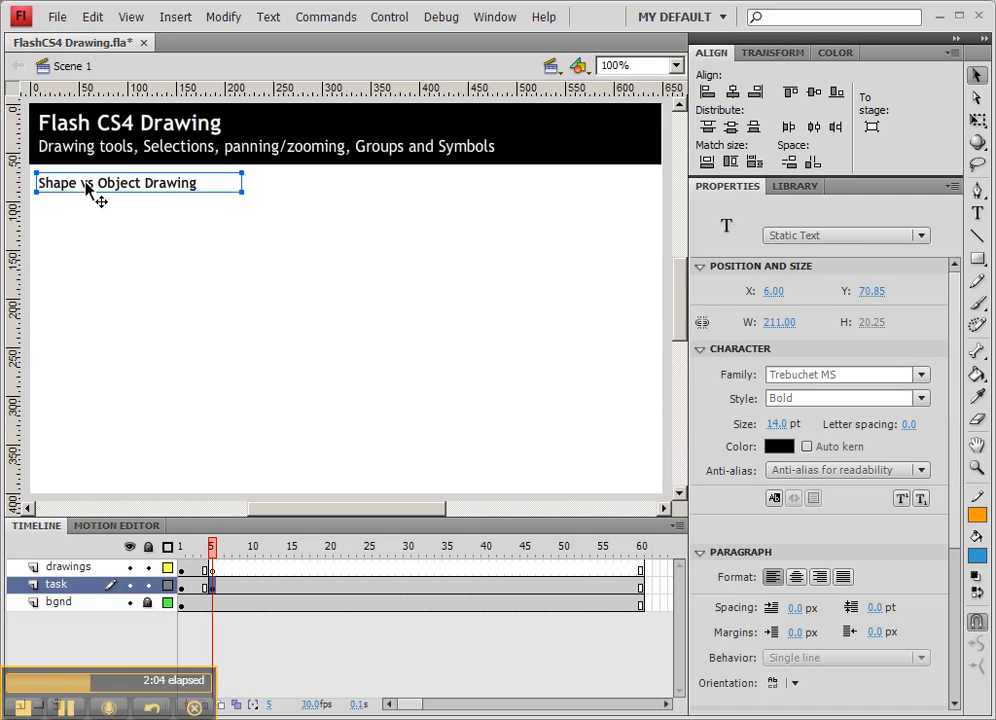
pyautogui.click(211, 587)
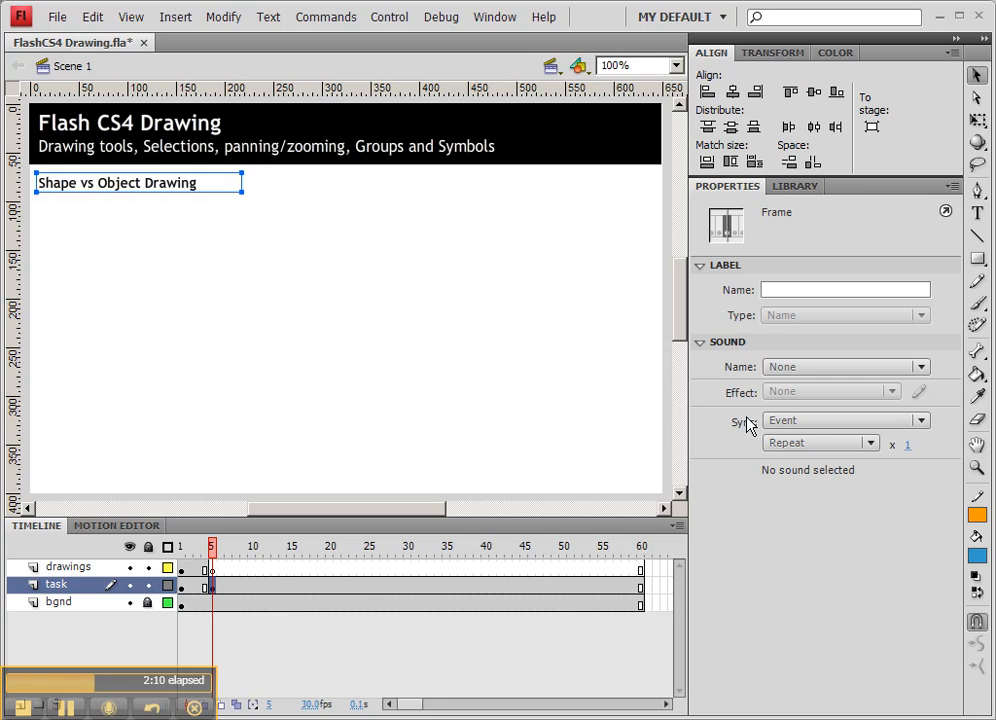
# Step: Replace the "Shape vs Object Drawing" heading at frame 5 with "primitives"
pyautogui.click(123, 190)
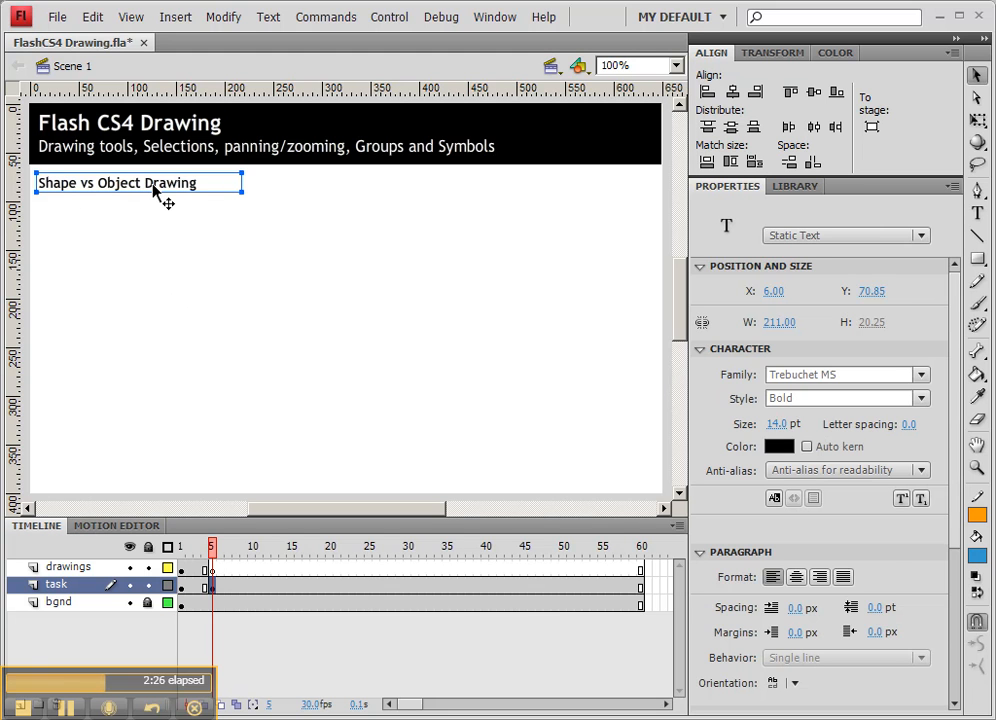
pyautogui.press('t')
pyautogui.moveTo(205, 183); pyautogui.dragTo(38, 183)
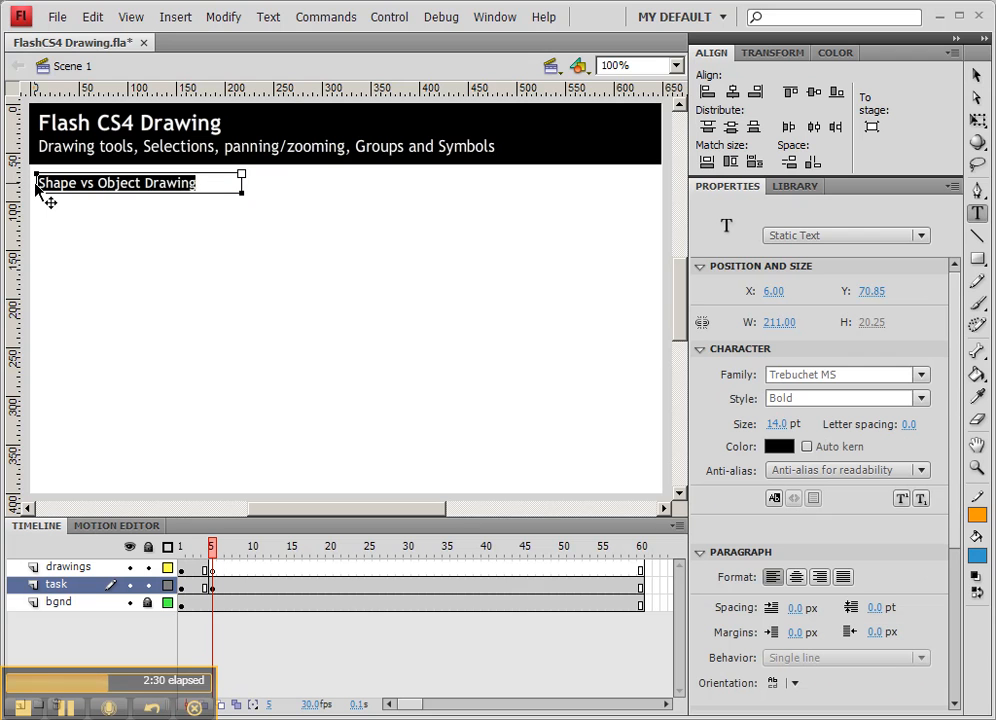
pyautogui.write('prim')
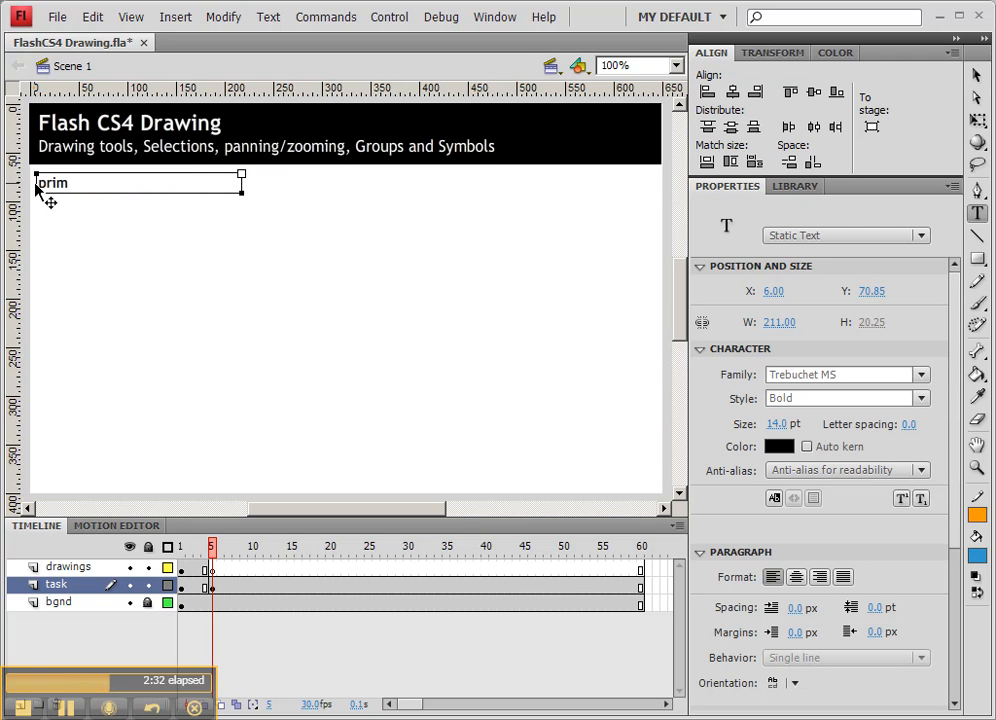
pyautogui.write('itives')
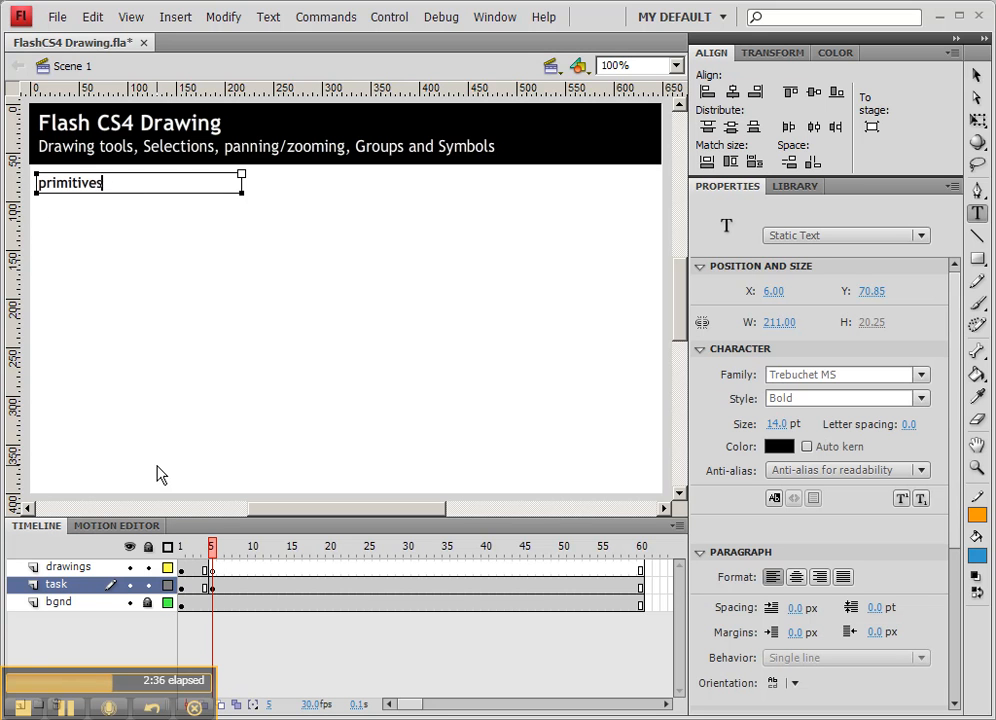
pyautogui.click(84, 571)
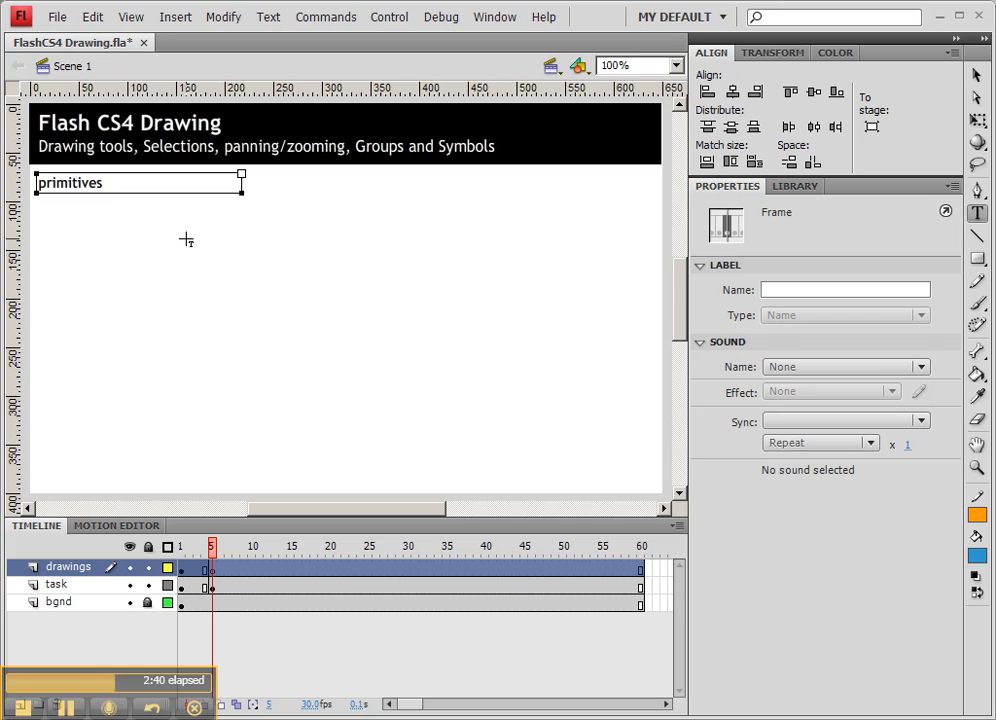
pyautogui.press('Escape')
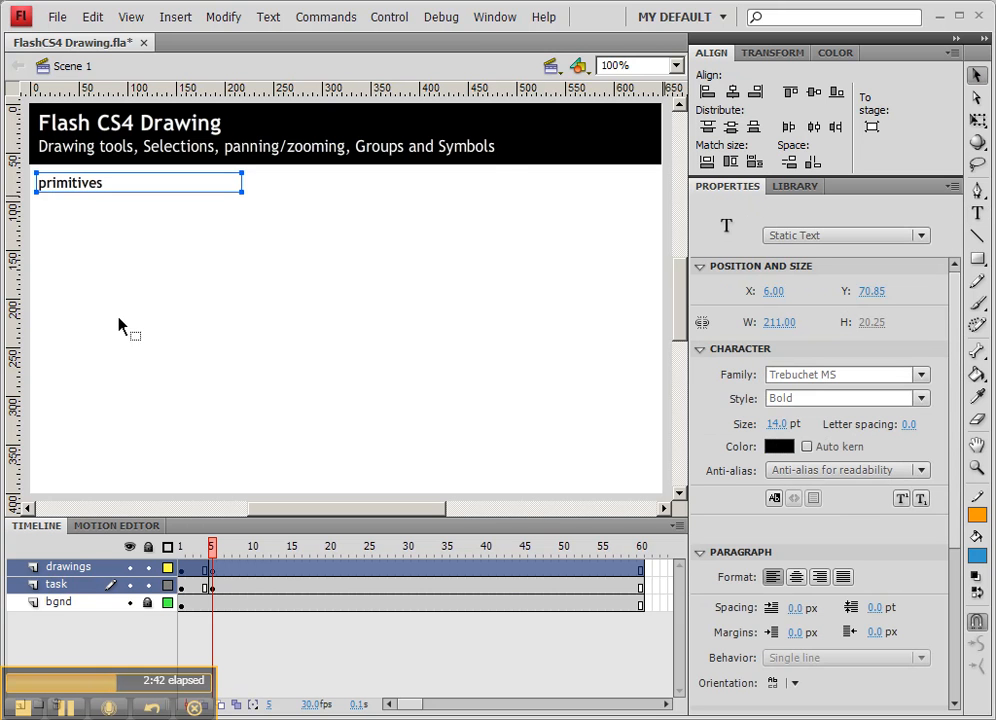
# Step: Draw a wide blue rectangle with an orange outline below the heading, on frame 5 of the drawings layer
pyautogui.click(75, 570)
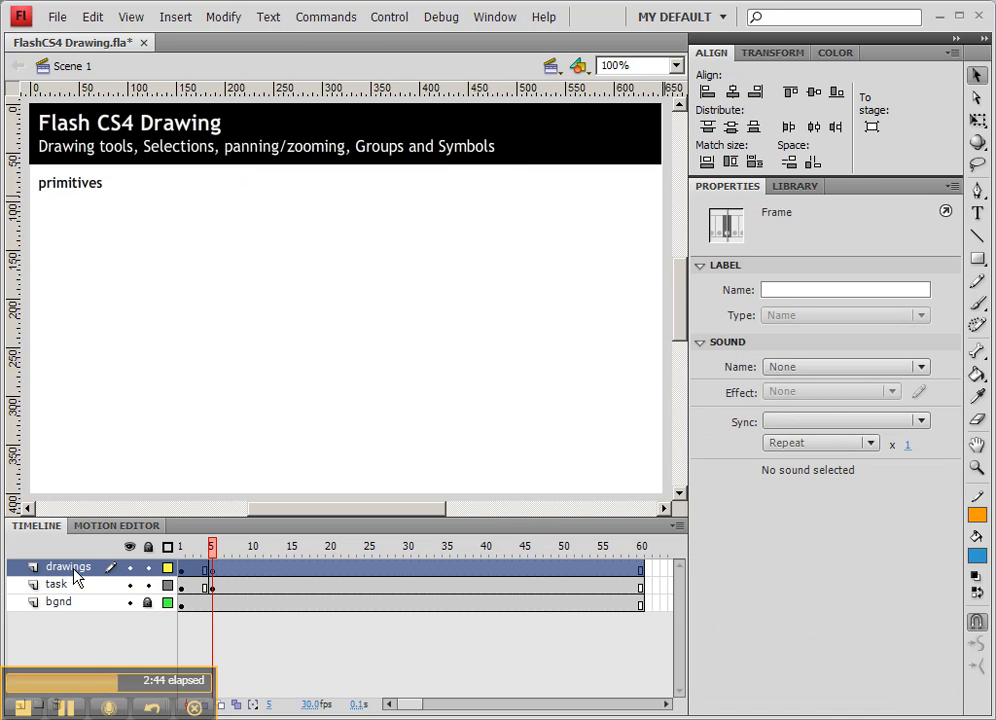
pyautogui.click(211, 571)
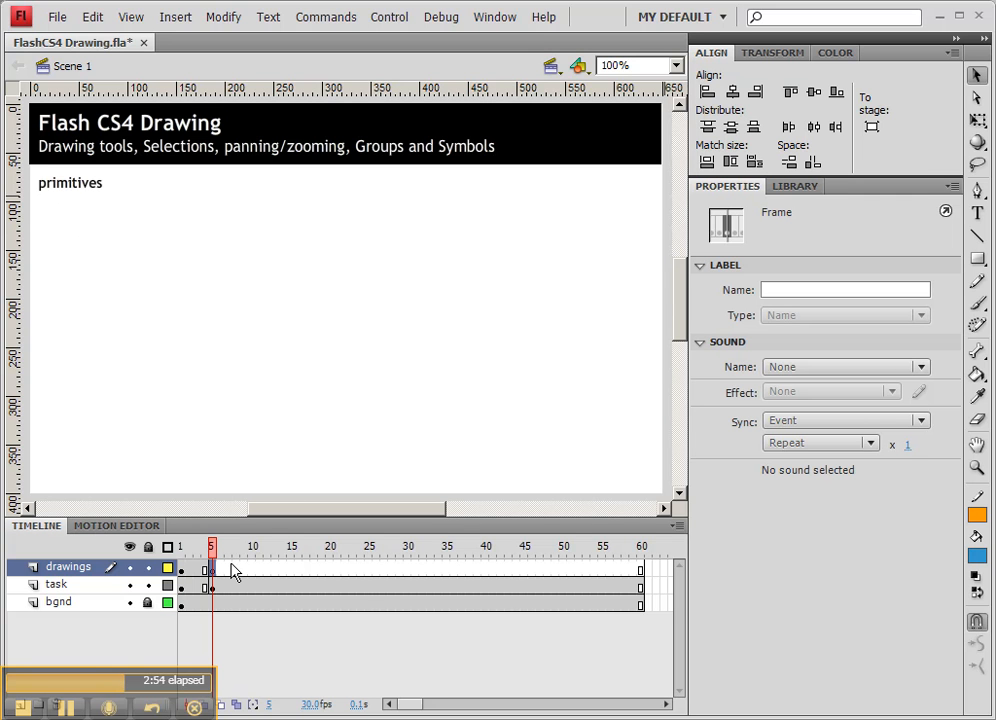
pyautogui.click(978, 262)
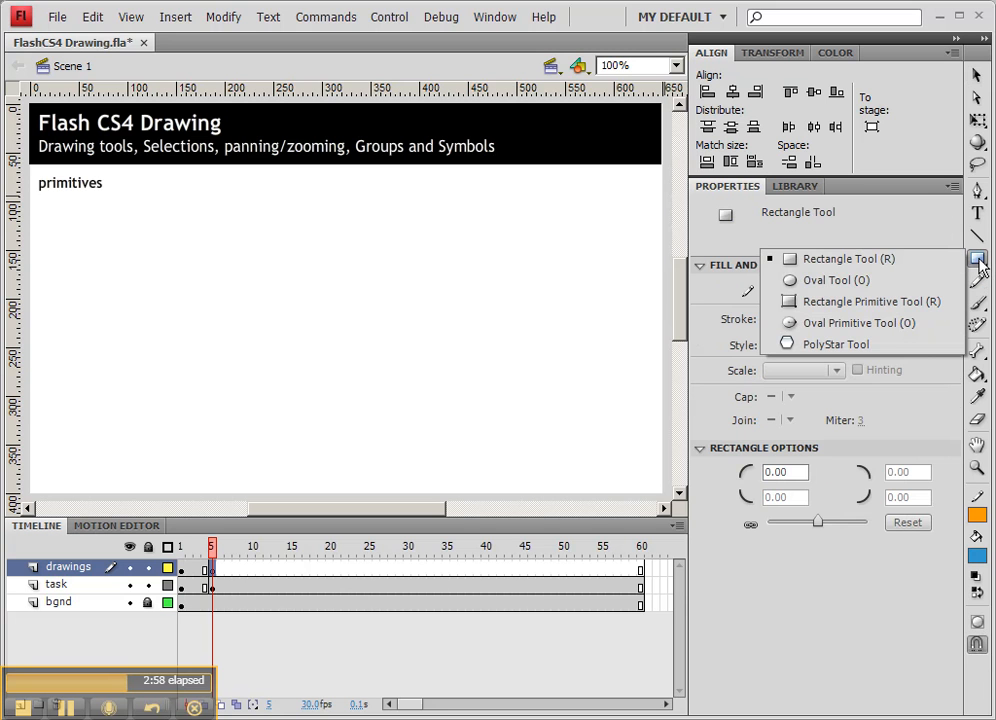
pyautogui.click(816, 260)
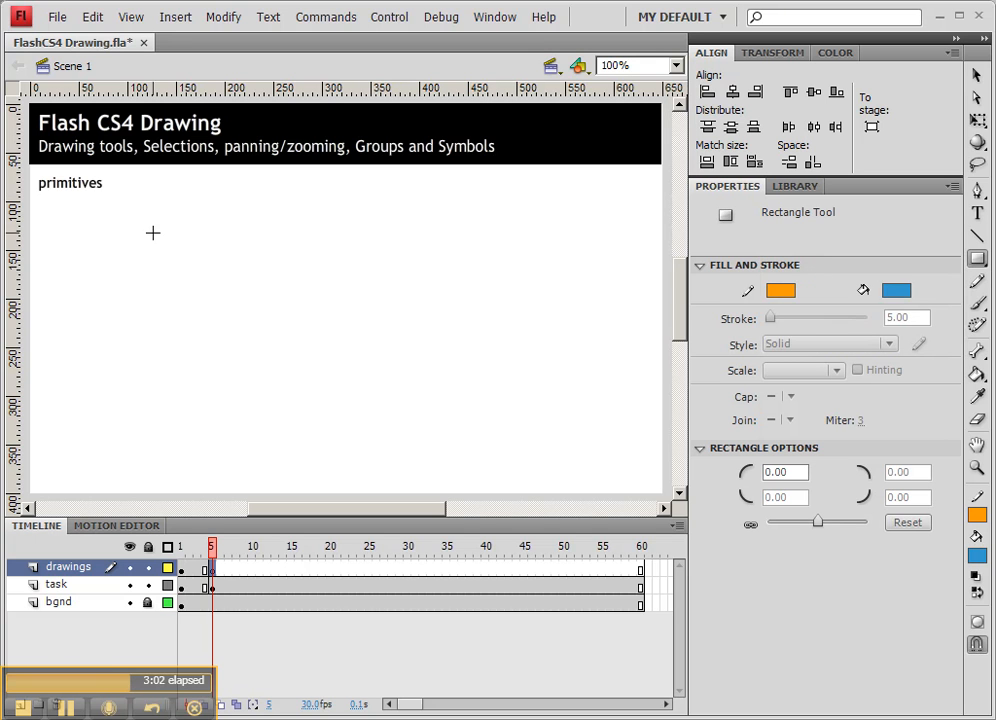
pyautogui.moveTo(60, 218); pyautogui.dragTo(167, 270)
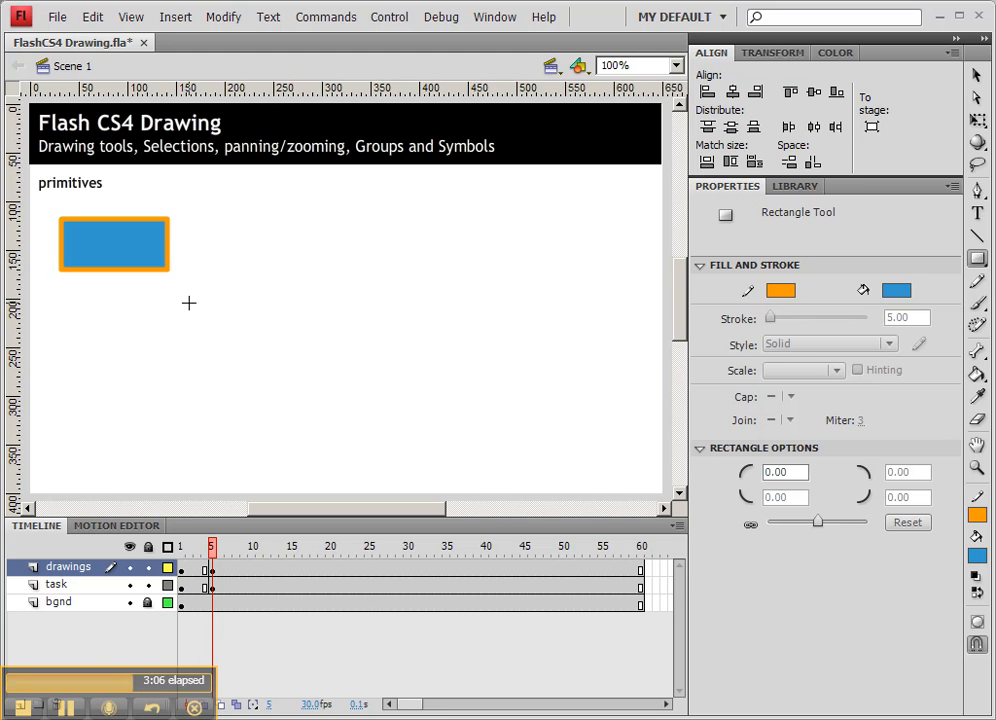
# Step: Draw a circle below the rectangle with the Oval tool and a similar one beside it, drawn outward from its centre
pyautogui.click(977, 259)
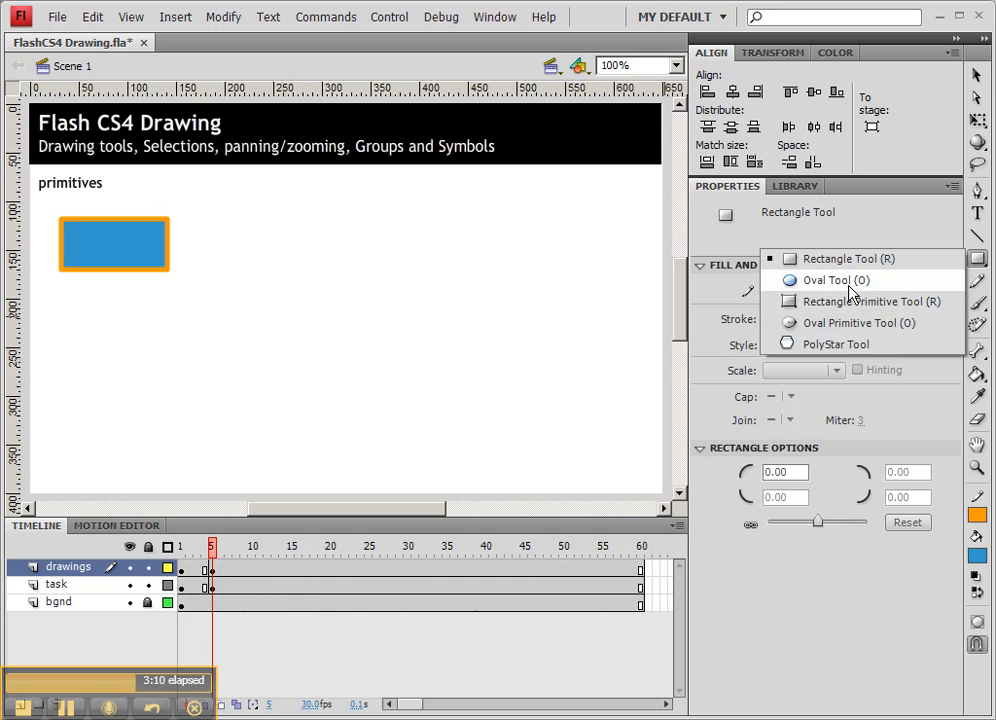
pyautogui.click(836, 281)
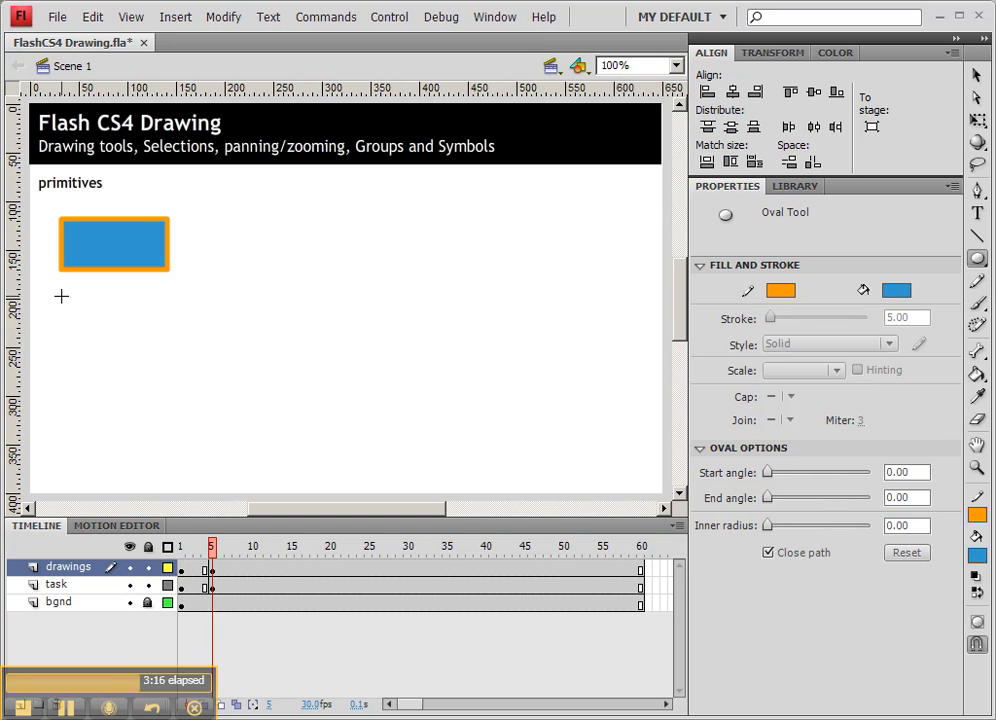
pyautogui.moveTo(61, 296); pyautogui.dragTo(136, 369)
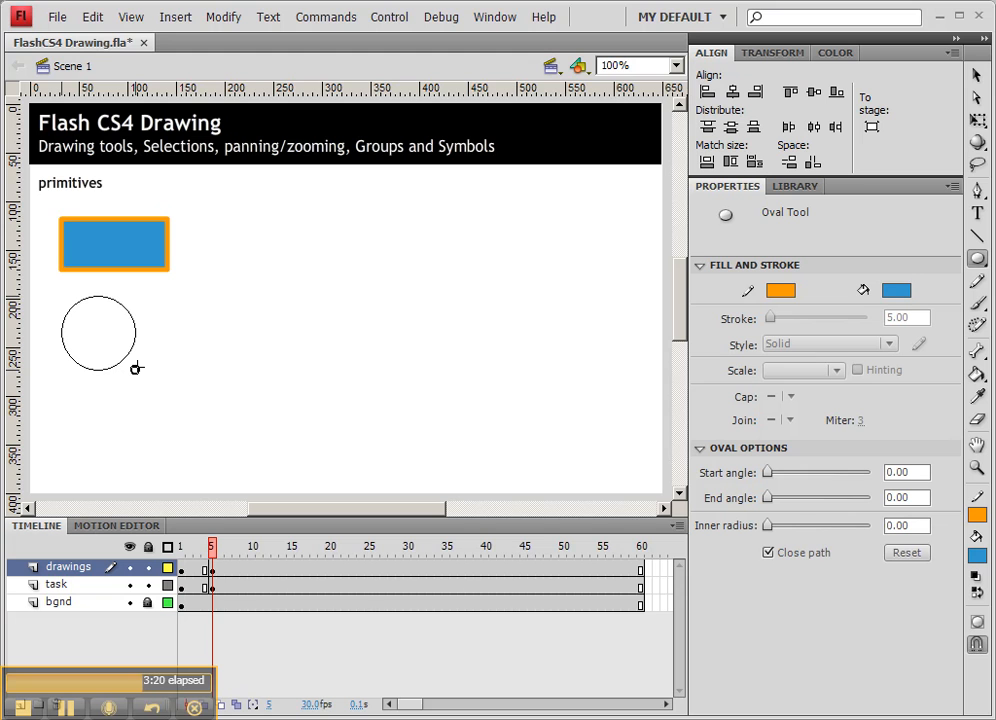
pyautogui.moveTo(136, 369); pyautogui.dragTo(137, 368)
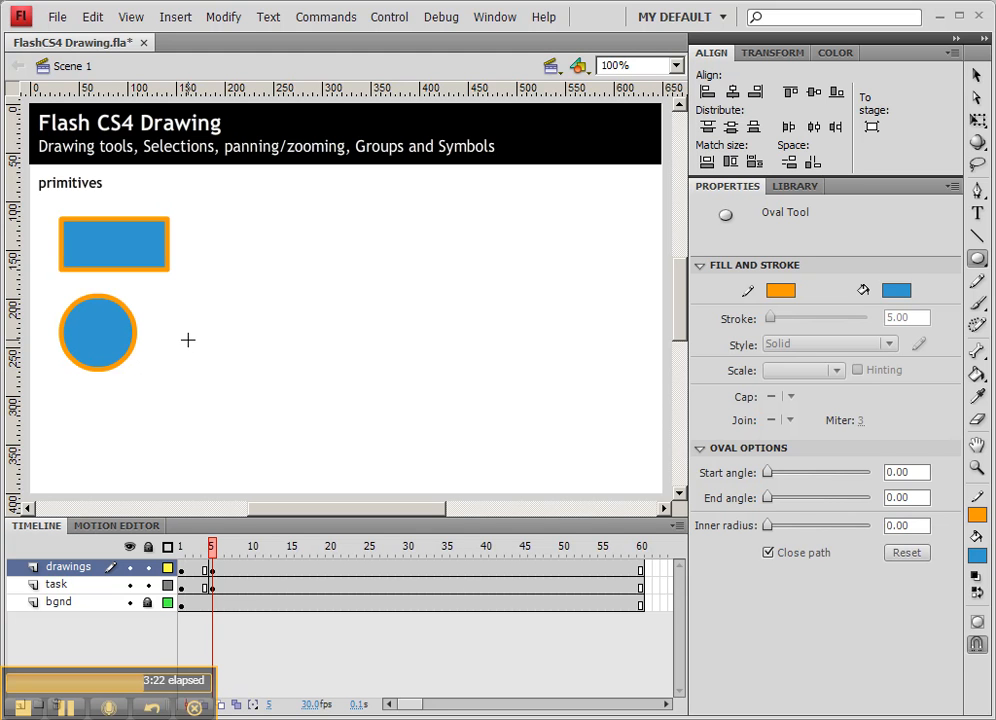
pyautogui.moveTo(187, 340)
pyautogui.mouseDown()
pyautogui.moveTo(213, 300)
pyautogui.moveTo(236, 307)
pyautogui.moveTo(193, 318)
pyautogui.moveTo(216, 298)
pyautogui.moveTo(205, 325)
pyautogui.moveTo(220, 305)
pyautogui.mouseUp()
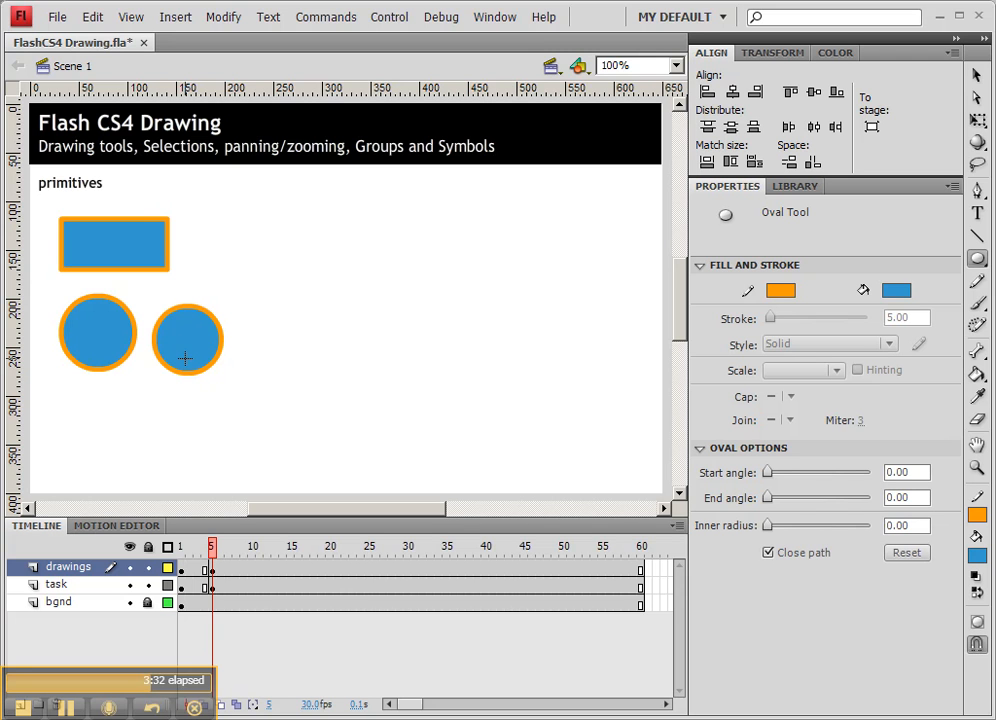
# Step: Draw a rectangle primitive about 116 by 63 px beside the plain rectangle and round all its corners to about 19
pyautogui.click(980, 262)
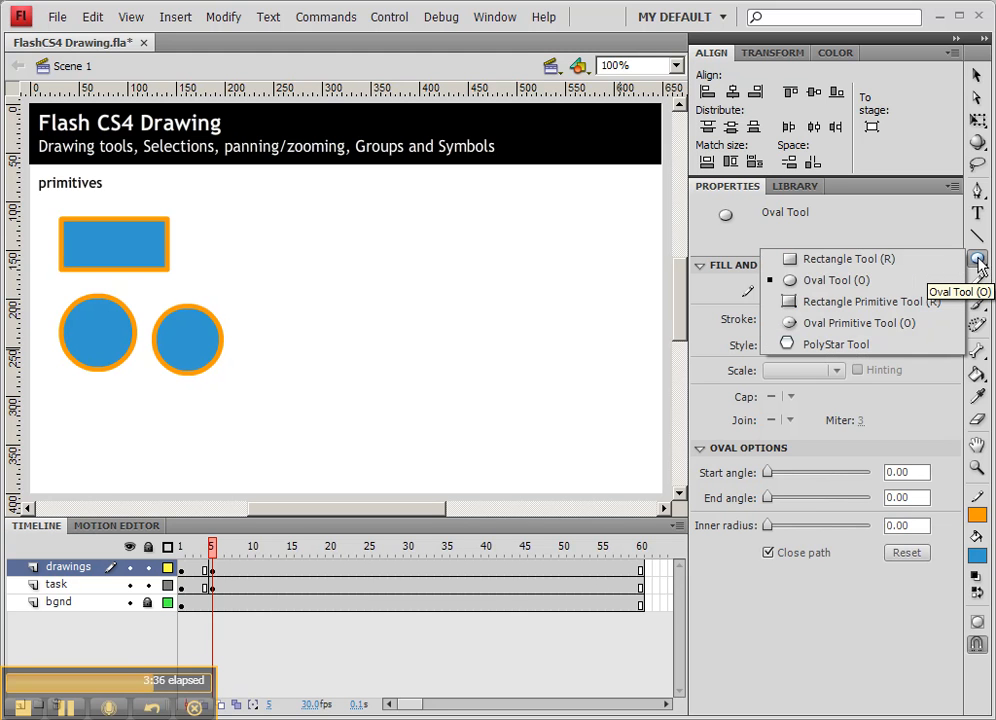
pyautogui.click(843, 301)
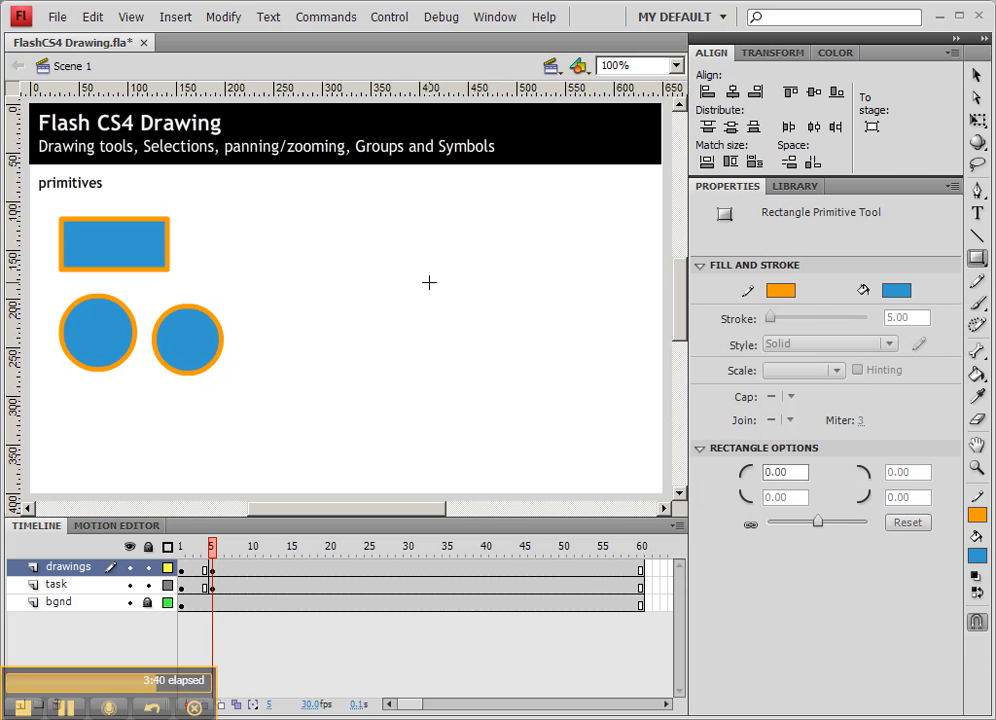
pyautogui.moveTo(219, 204); pyautogui.dragTo(333, 267)
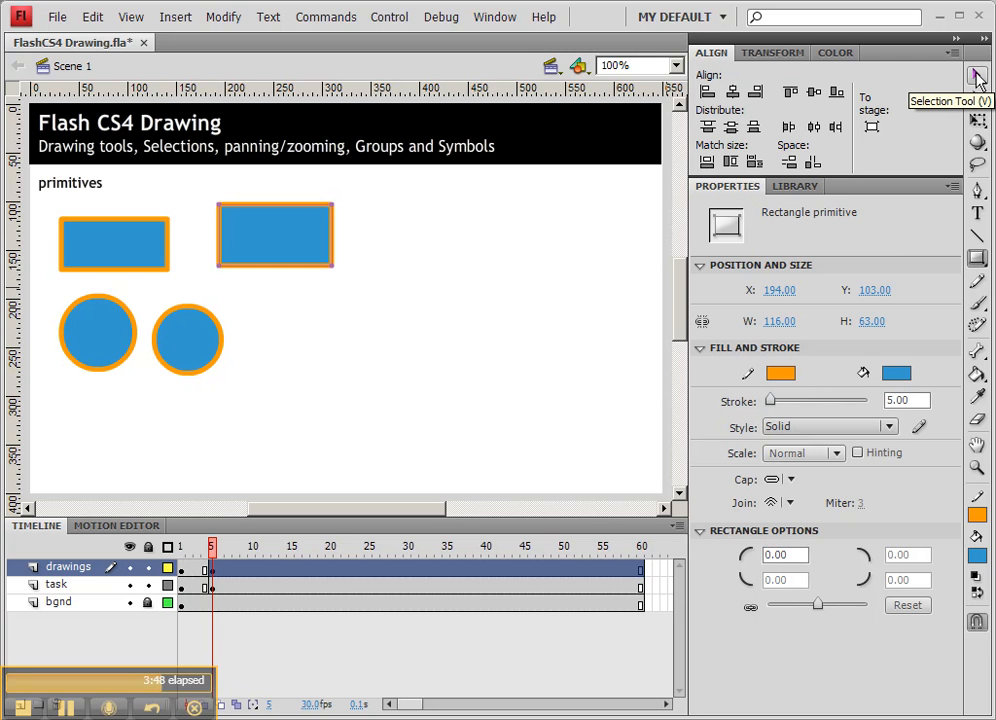
pyautogui.click(977, 78)
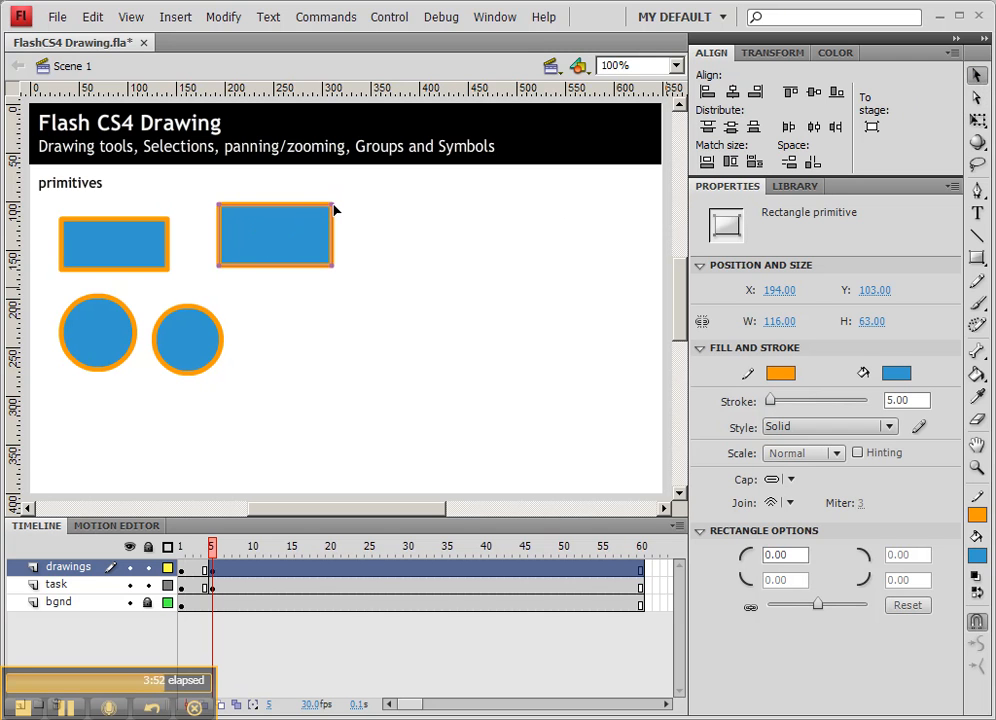
pyautogui.moveTo(335, 210)
pyautogui.mouseDown()
pyautogui.moveTo(311, 209)
pyautogui.moveTo(318, 213)
pyautogui.mouseUp()
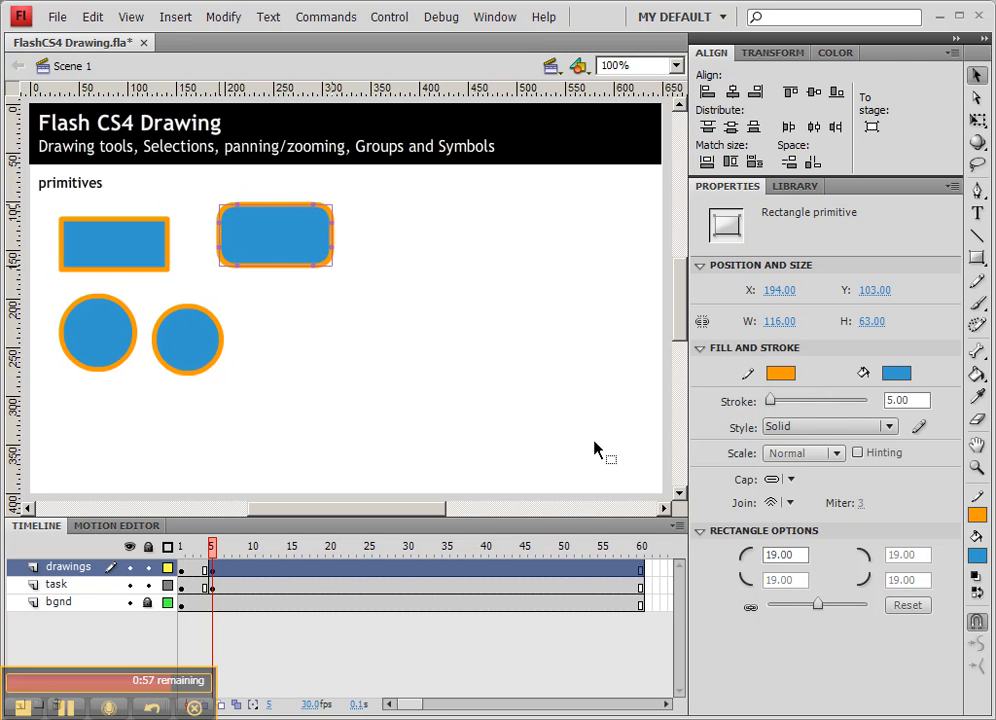
# Step: Unlink the rectangle primitive's corner radii and square off its top-right and bottom-left corners to 0
pyautogui.click(751, 607)
pyautogui.moveTo(332, 222); pyautogui.dragTo(334, 199)
pyautogui.moveTo(238, 270); pyautogui.dragTo(207, 269)
pyautogui.click(209, 245)
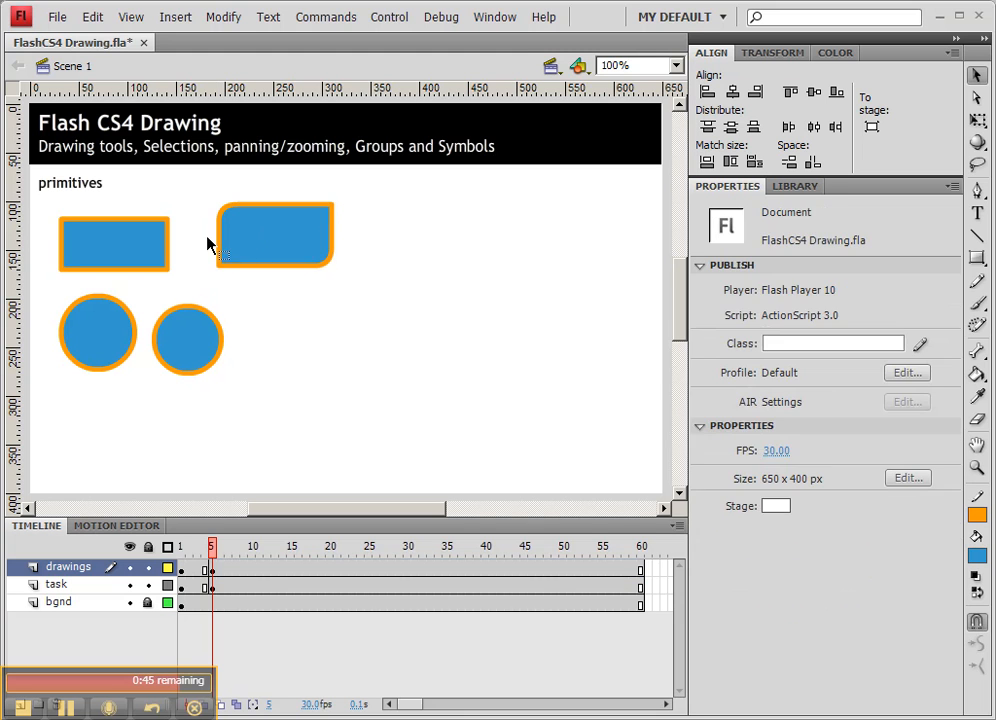
pyautogui.click(287, 238)
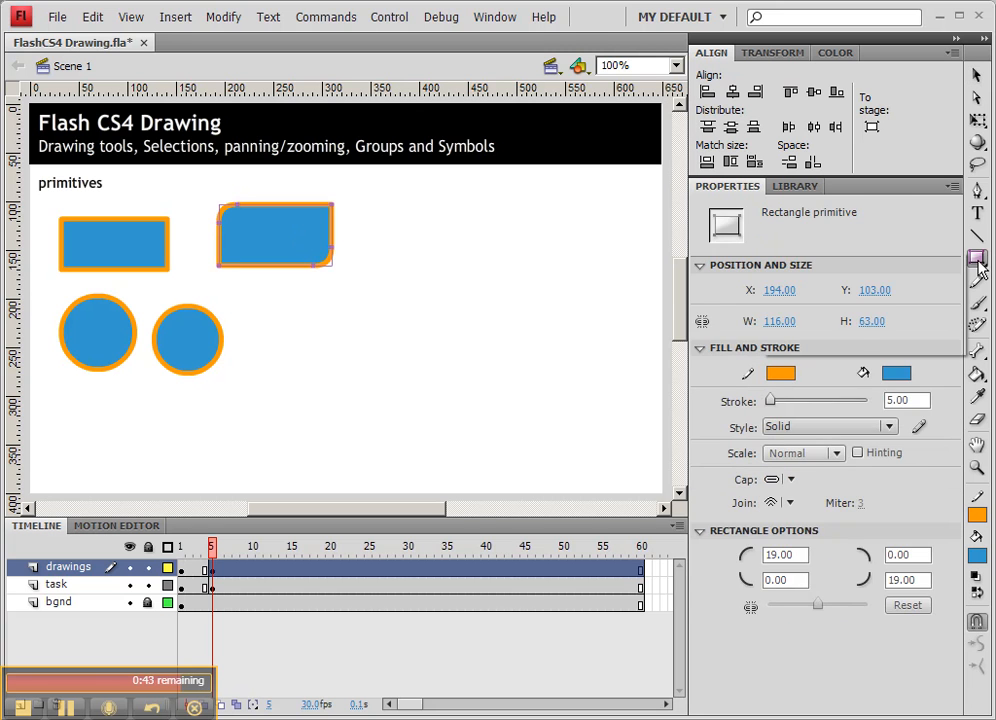
# Step: Draw a circular oval primitive about 117.5 px across in the empty area beyond the rectangle primitive
pyautogui.click(978, 258)
pyautogui.click(814, 320)
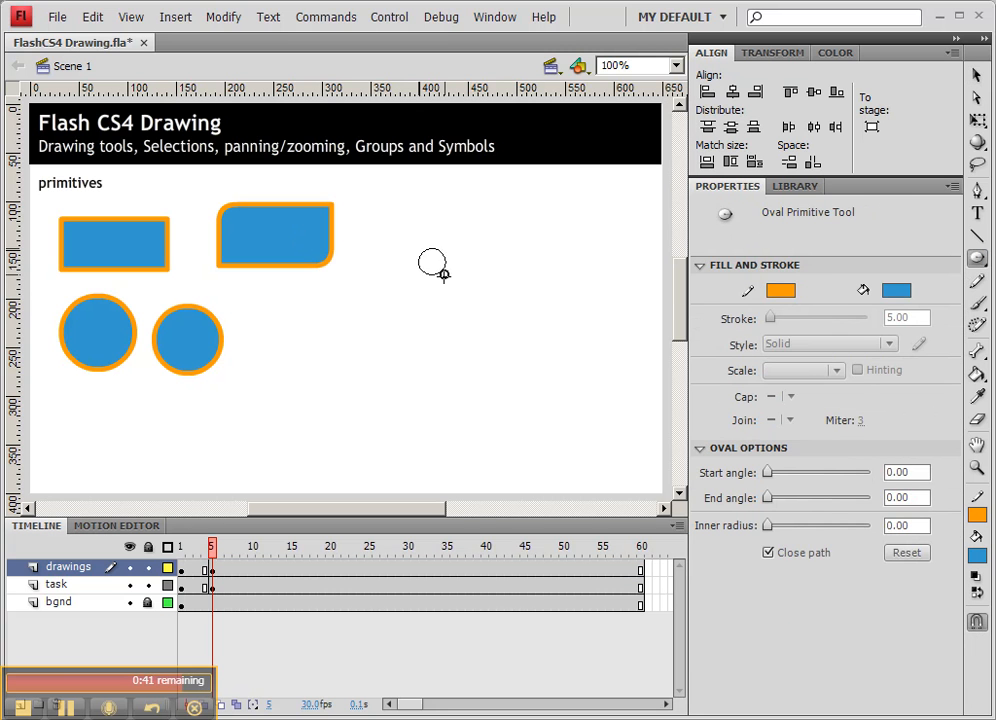
pyautogui.moveTo(418, 248); pyautogui.dragTo(534, 369)
# Step: Move the oval primitive up to about Y 129 and reshape it into an open ring with end angle 269 and inner radius 27
pyautogui.click(976, 75)
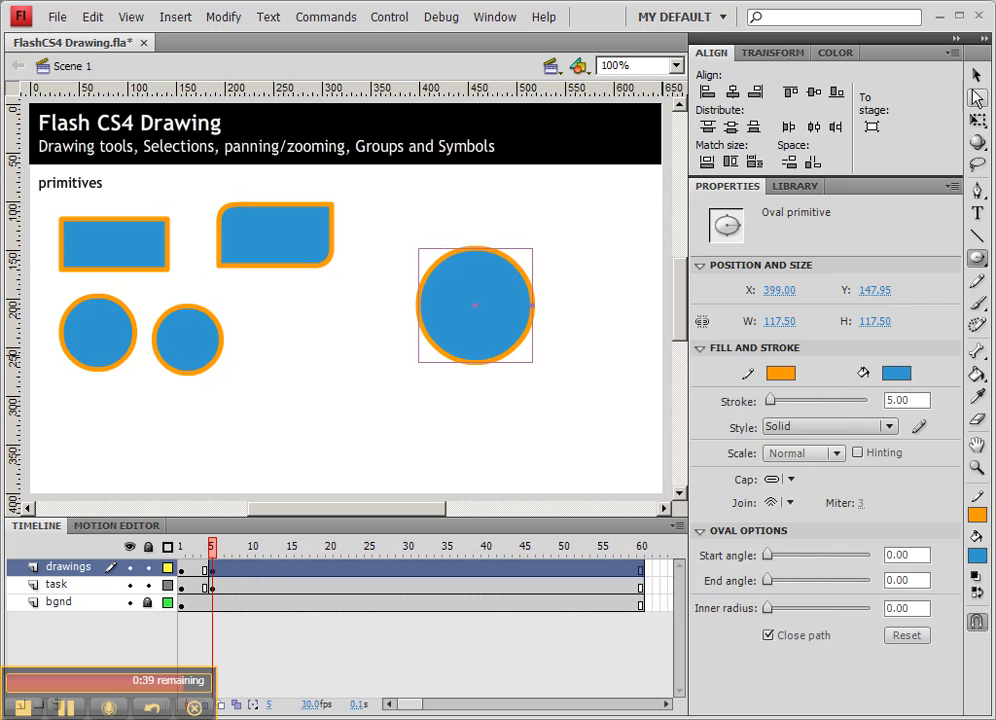
pyautogui.moveTo(535, 309); pyautogui.dragTo(537, 243)
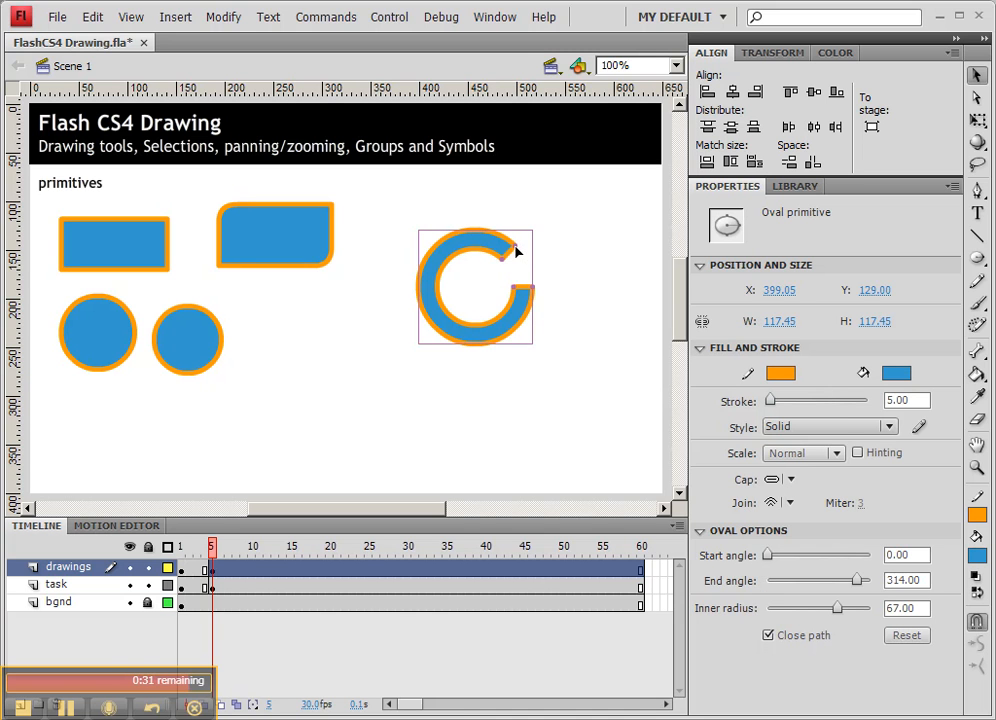
pyautogui.moveTo(475, 225); pyautogui.dragTo(474, 272)
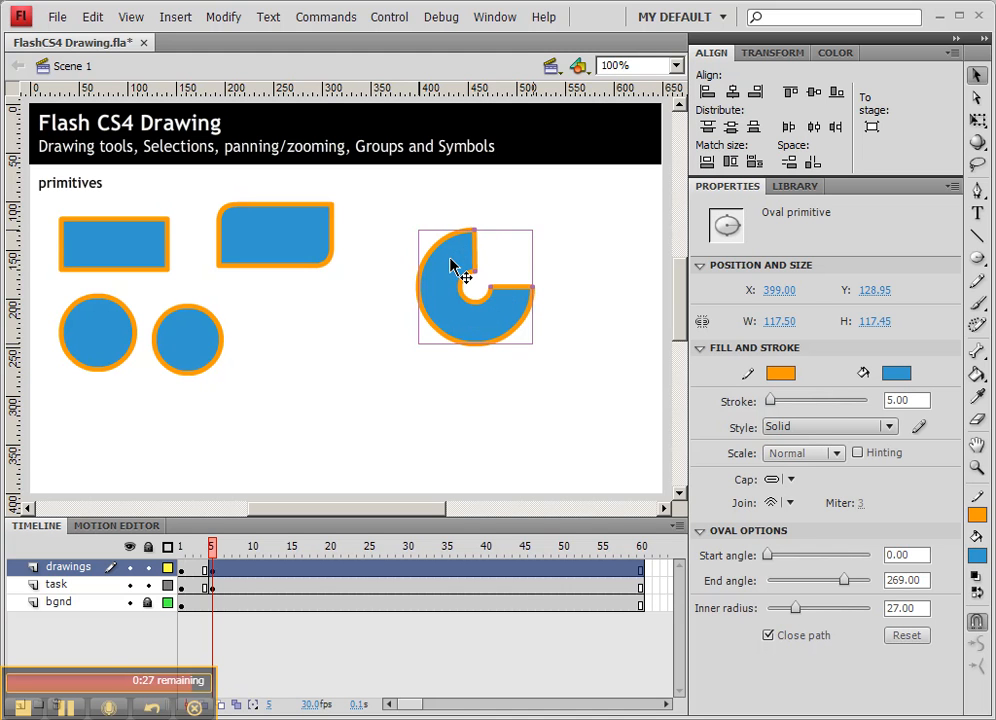
# Step: Break apart the rectangle primitive and the oval primitive into ordinary shapes
pyautogui.click(305, 222)
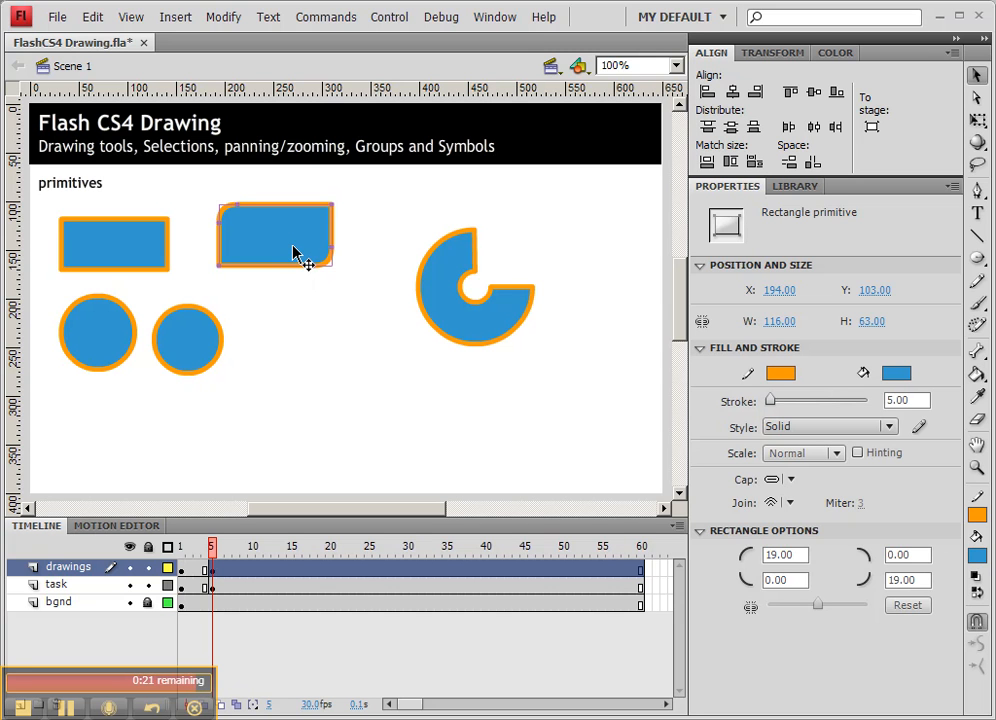
pyautogui.rightClick(293, 238)
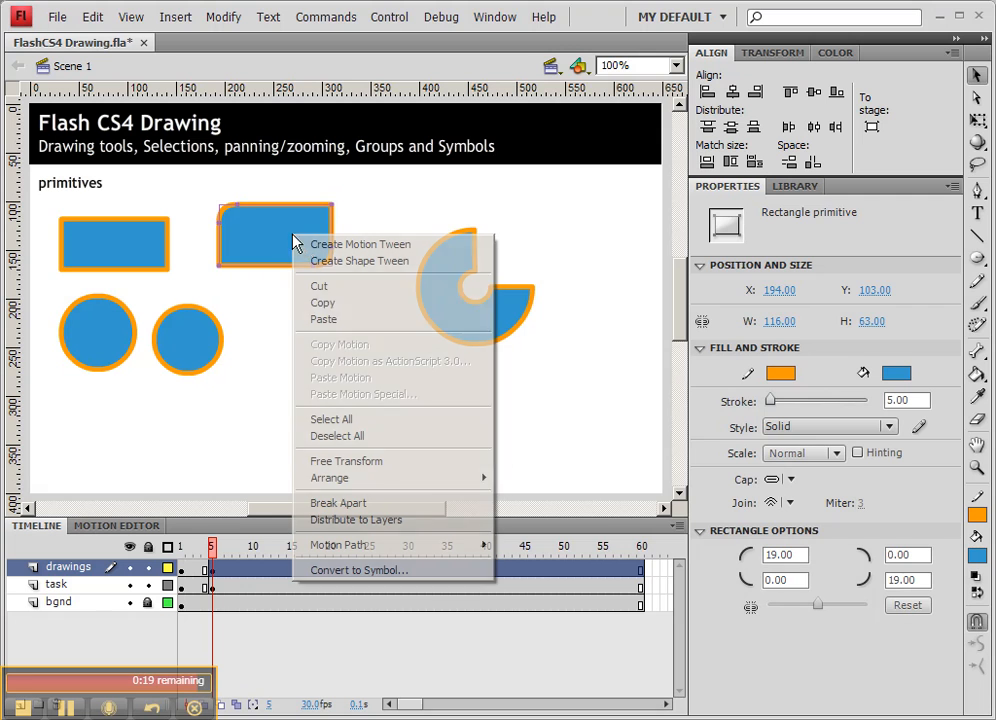
pyautogui.click(401, 506)
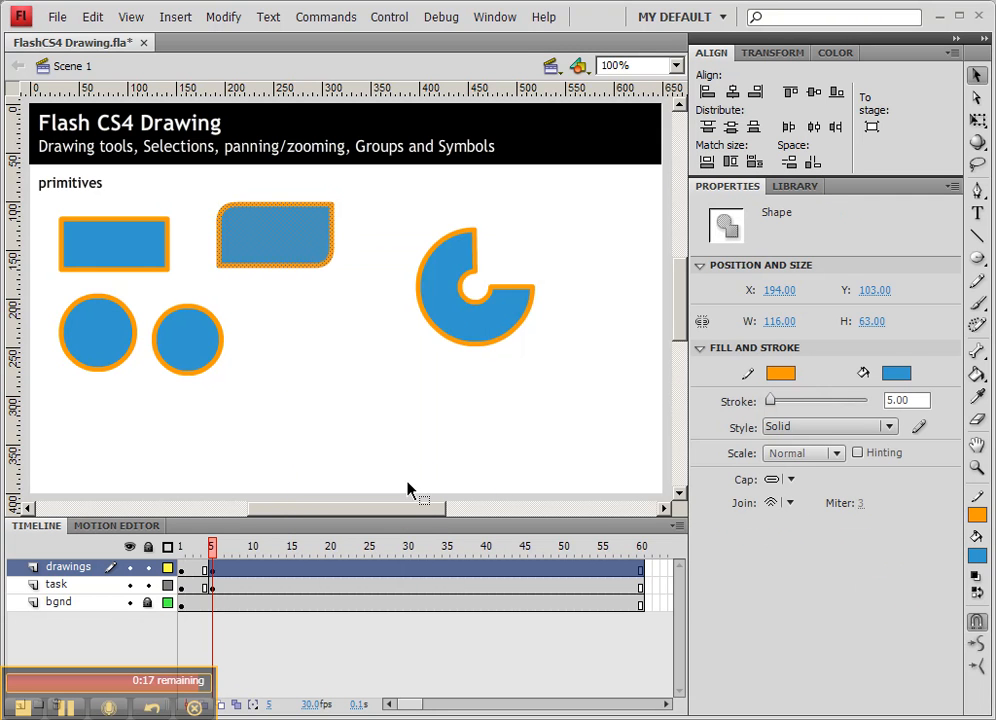
pyautogui.click(470, 334)
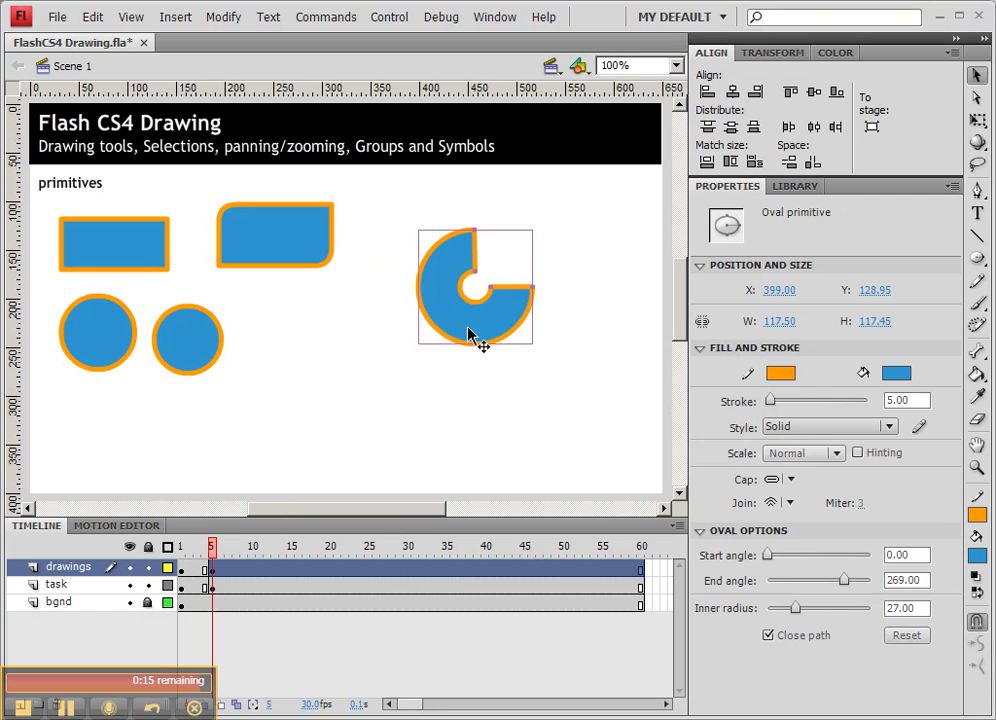
pyautogui.hotkey('ctrl', 'b')
pyautogui.click(556, 256)
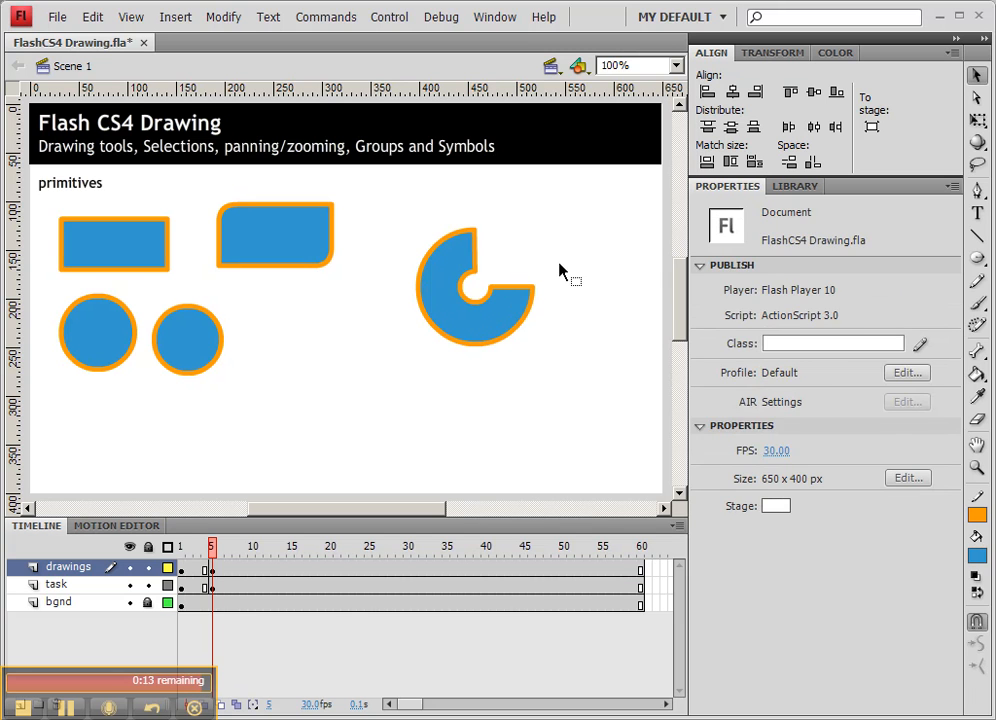
# Step: Select part of the broken-apart ring and the outline of the former rectangle primitive to check how they behave as shapes
pyautogui.moveTo(559, 270); pyautogui.dragTo(481, 356)
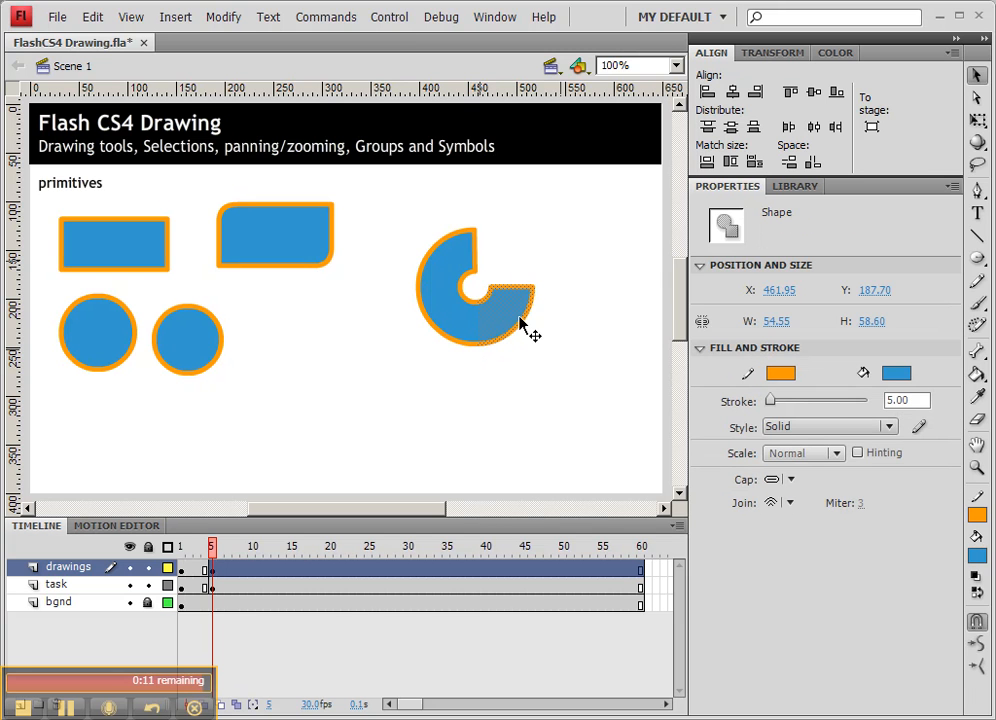
pyautogui.doubleClick(333, 218)
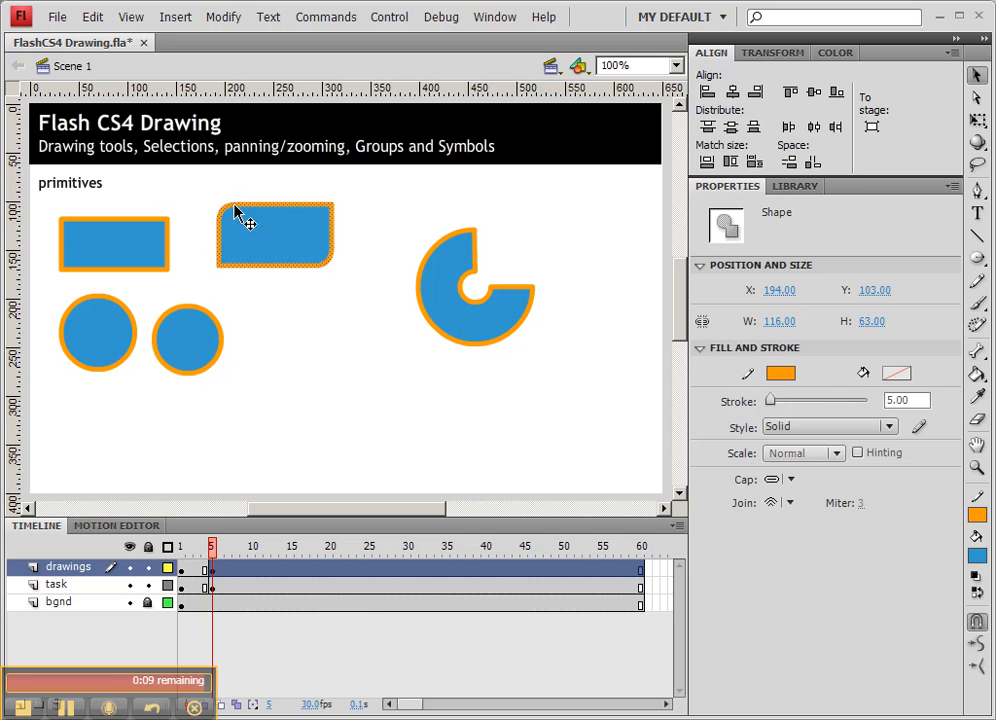
pyautogui.click(356, 218)
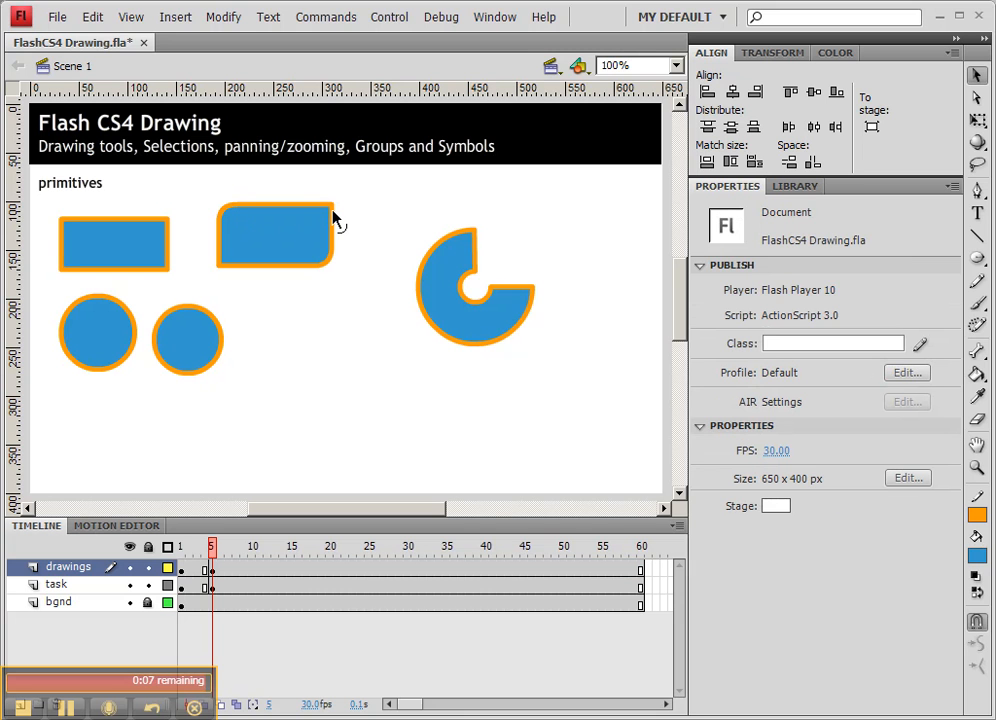